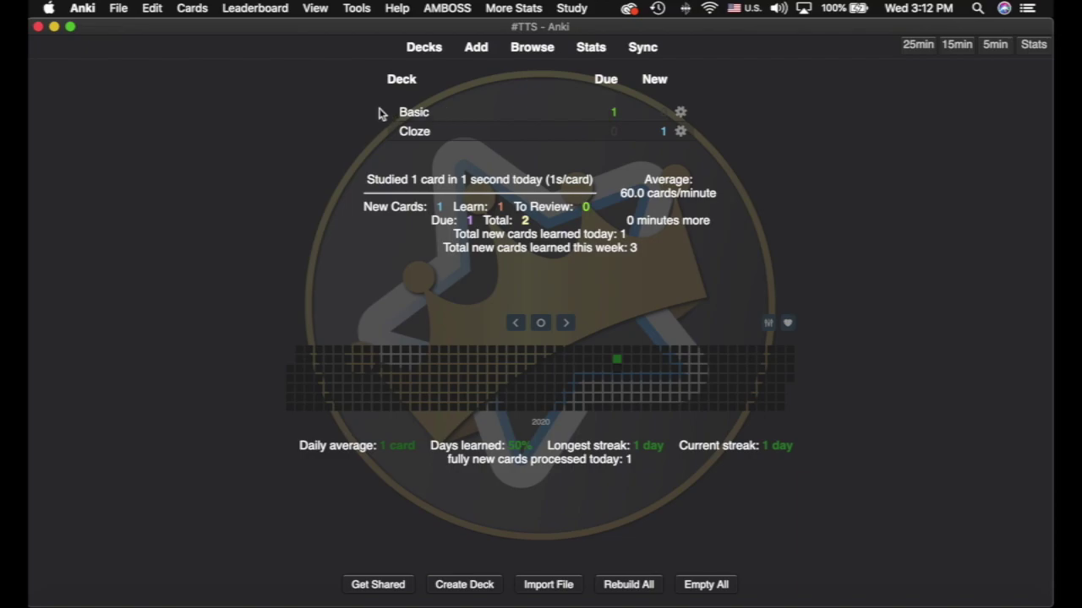
- Open an enlarged card template editor for the Basic deck's study card and look through its back template and styling
click(413, 114)
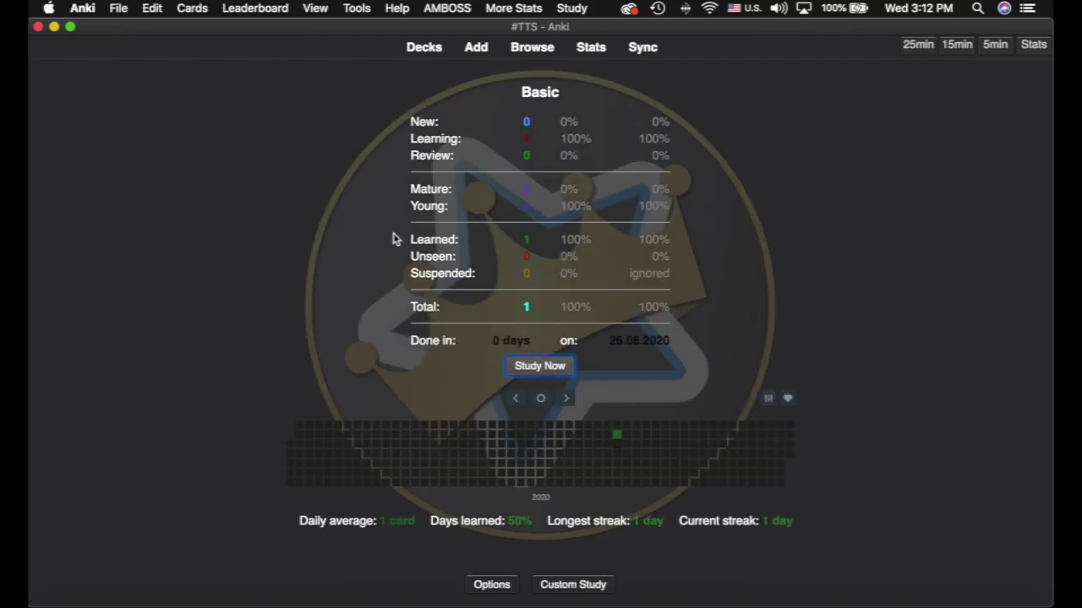
key(s)
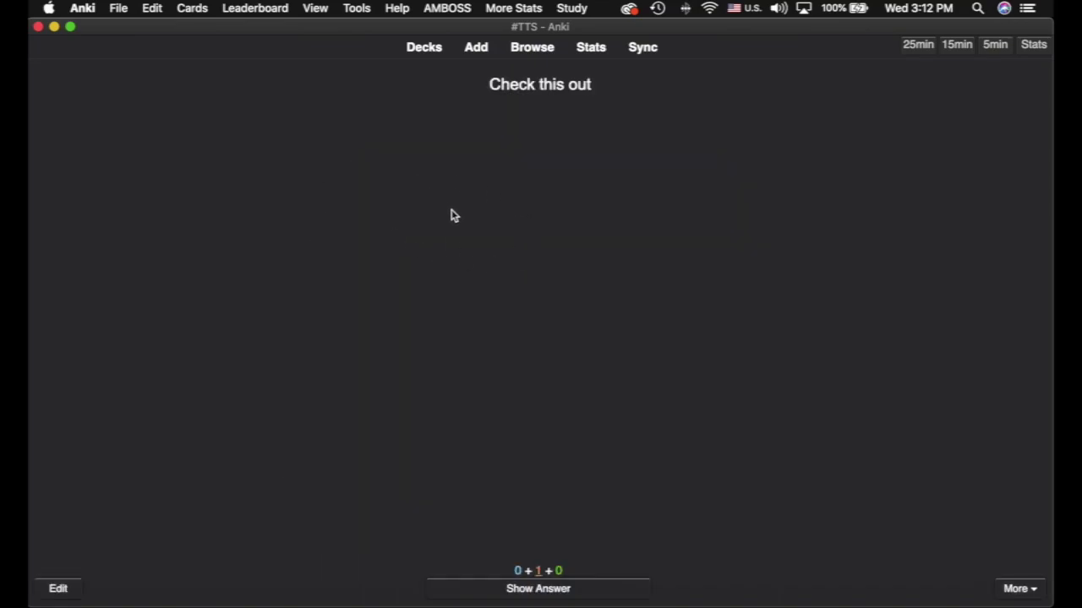
key(e)
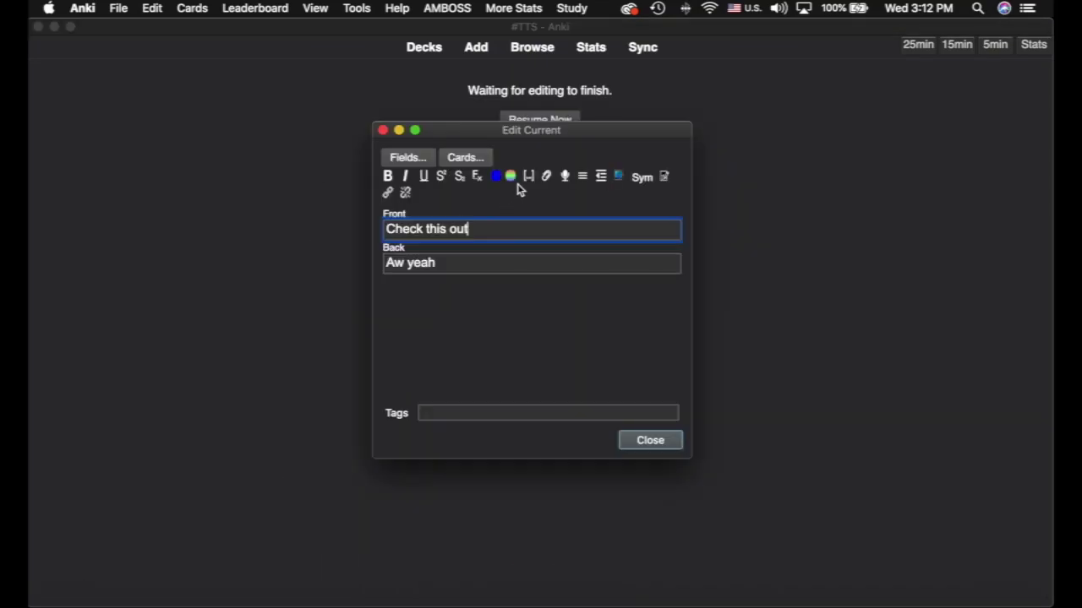
click(470, 159)
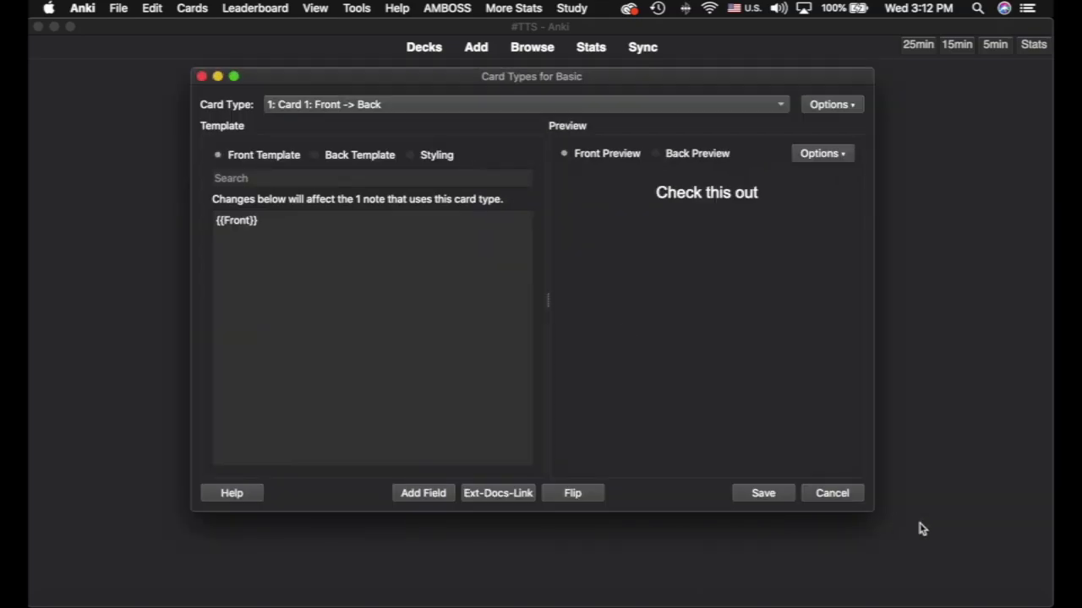
drag(866, 502, 953, 571)
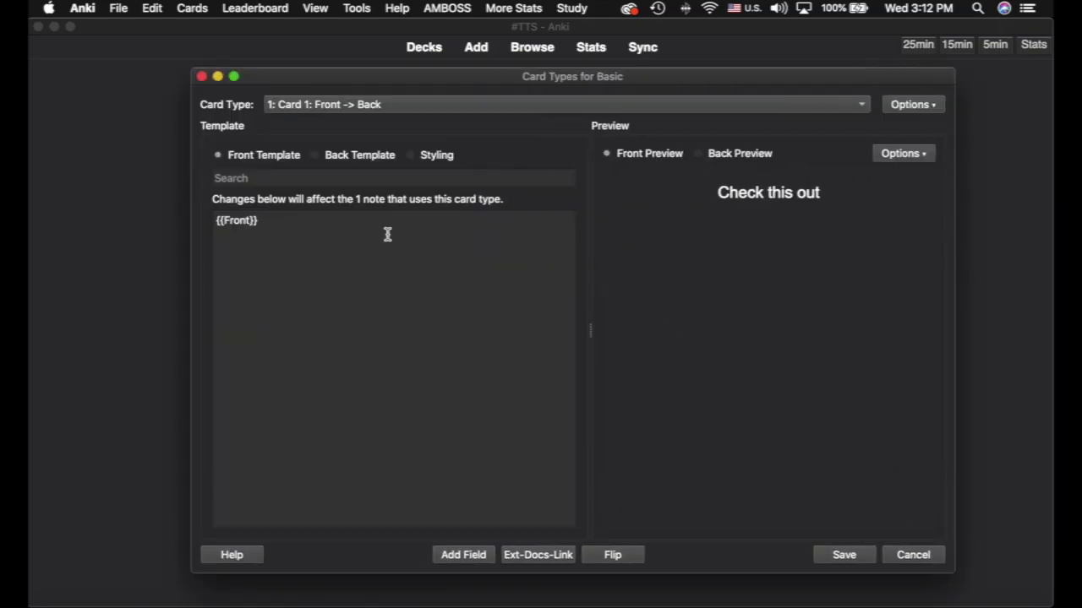
click(356, 157)
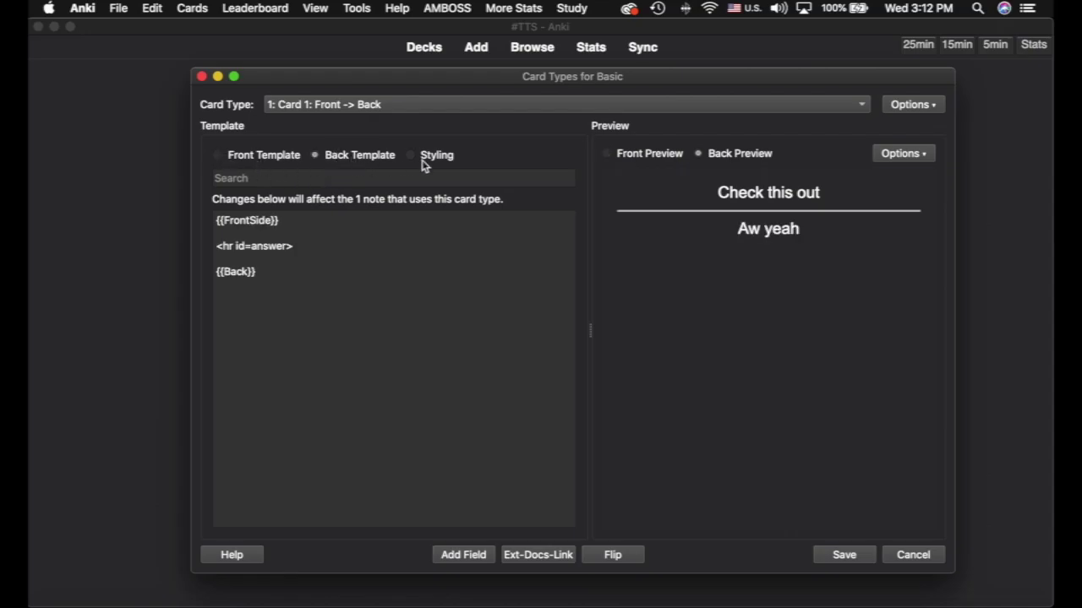
click(427, 161)
click(343, 161)
- Change the Front field in the front template to {{tts en_US:Front}} and play its audio in the preview
click(244, 158)
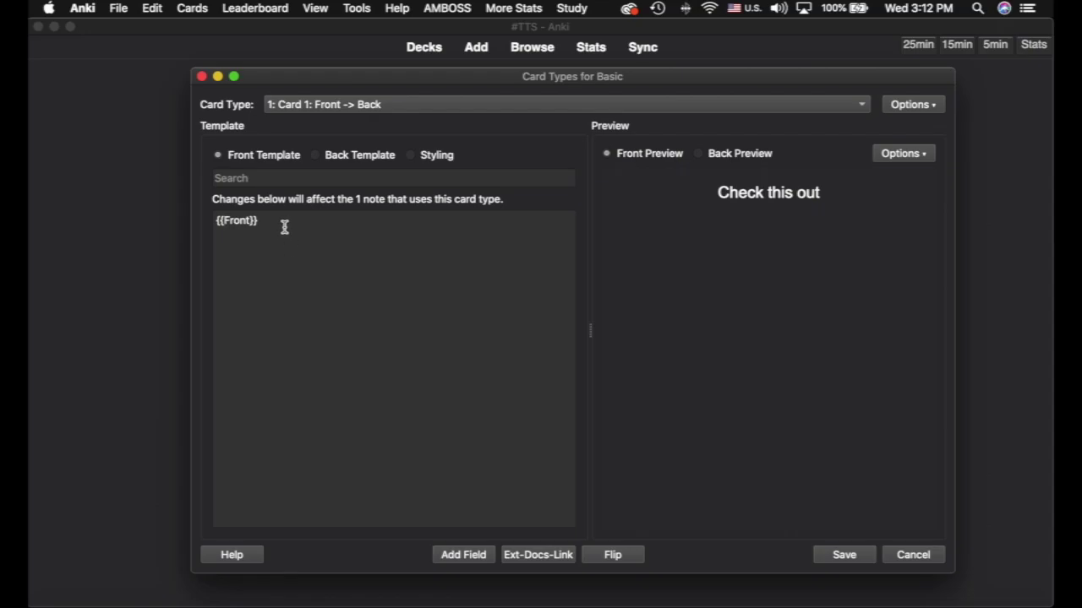
text(tts en)
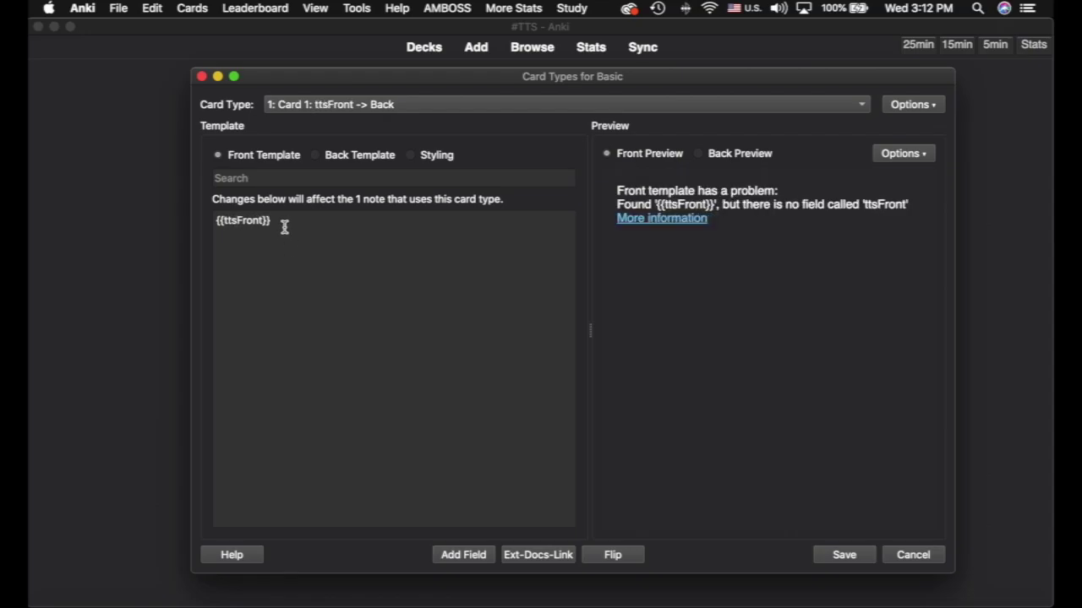
text(_US)
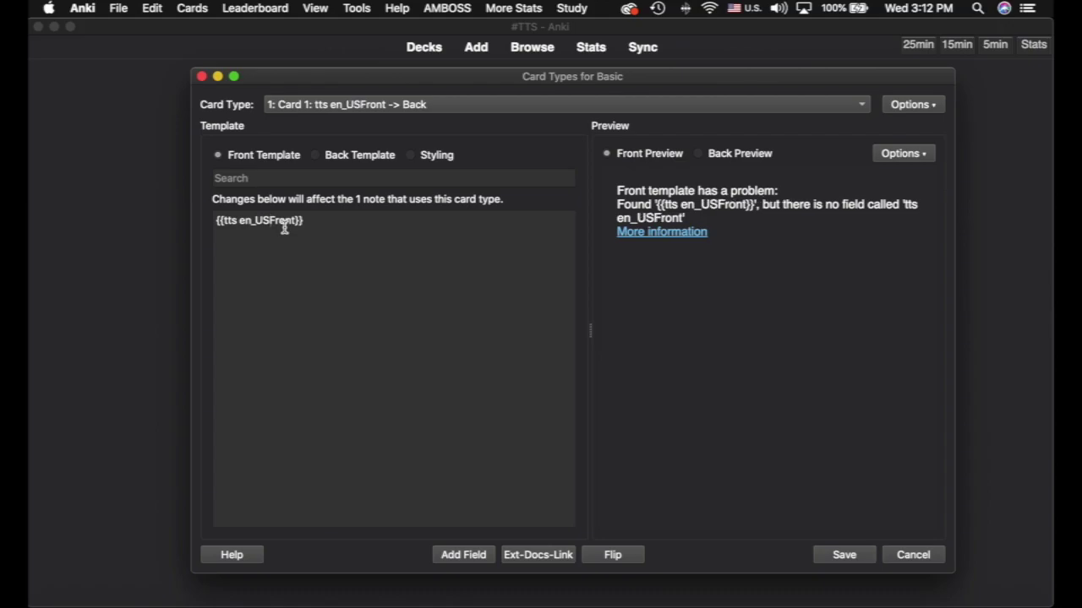
text(:)
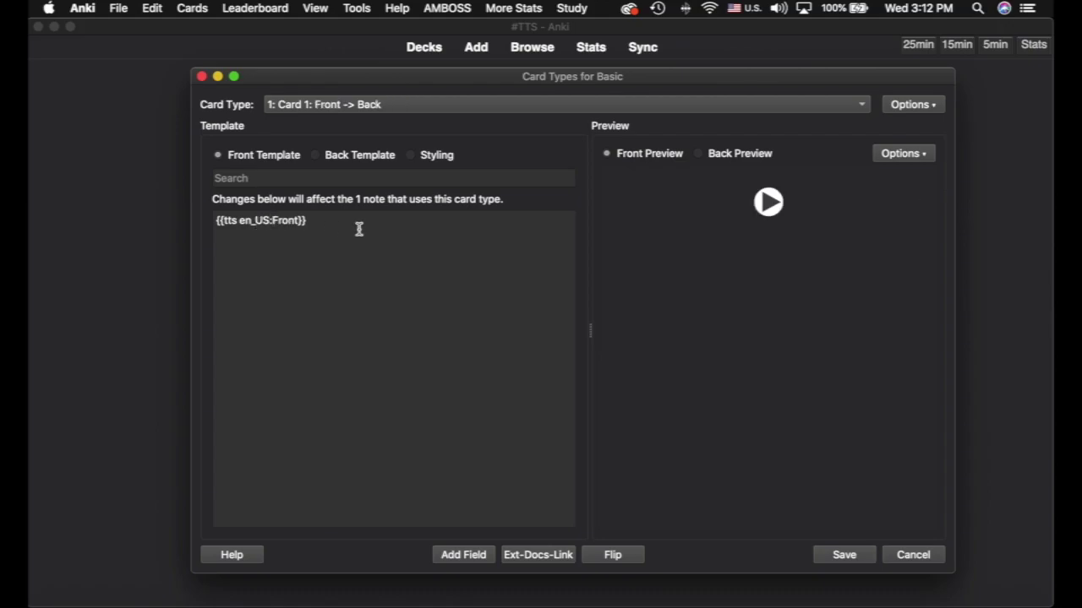
click(766, 203)
- Add {{Front}} on a new line below the text-to-speech tag in the front template
click(330, 220)
text({{Front)
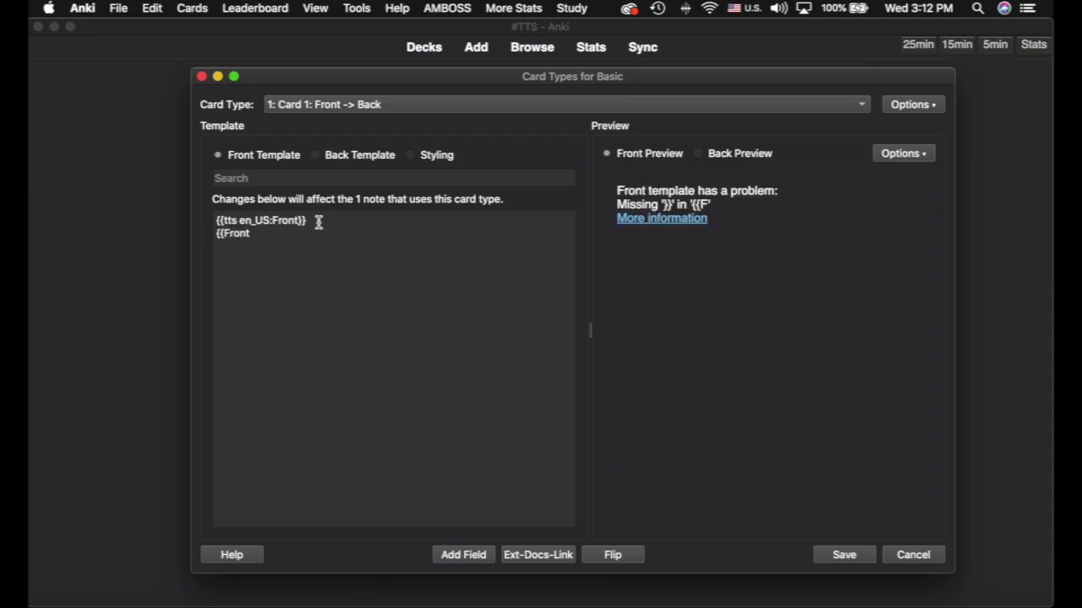
text(}})
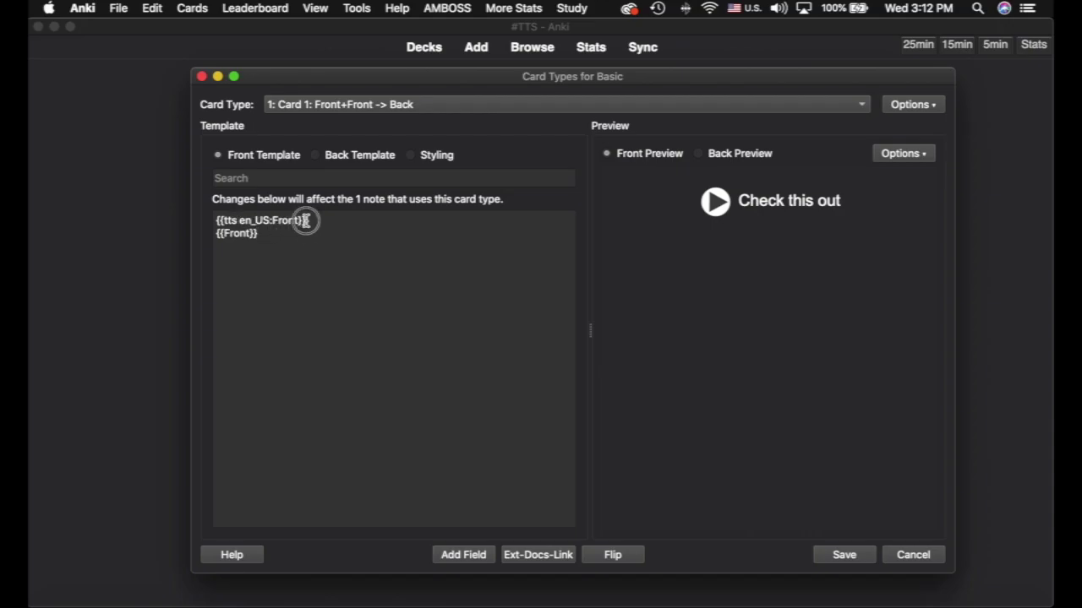
- Move the {{tts en_US:Front}} tag to the line below {{Front}} and insert <br> right after {{Front}}
click(262, 237)
drag(262, 237, 202, 234)
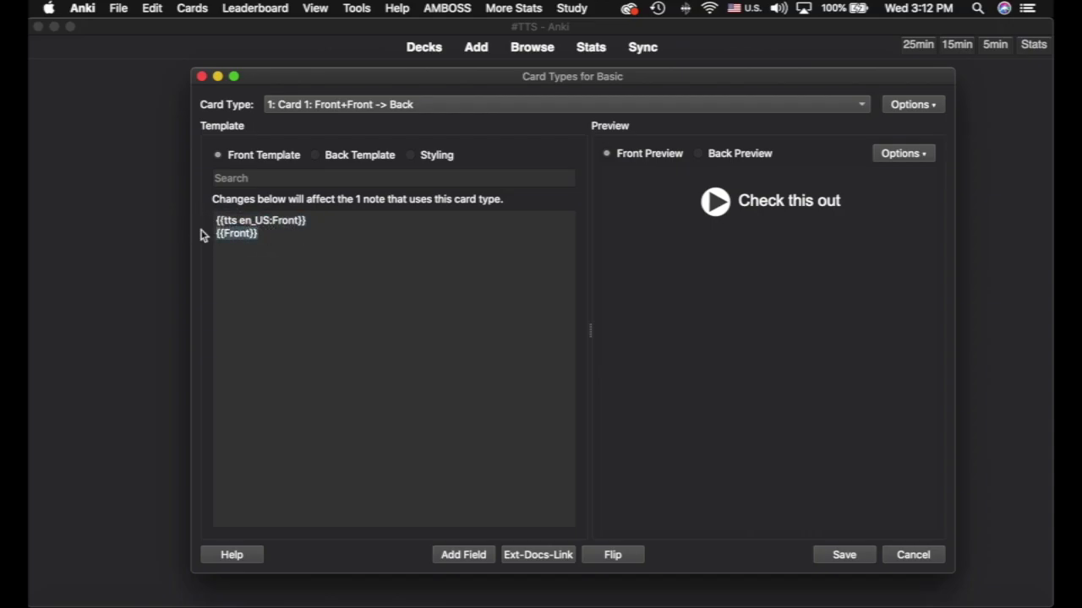
drag(310, 220, 222, 218)
key(super+c)
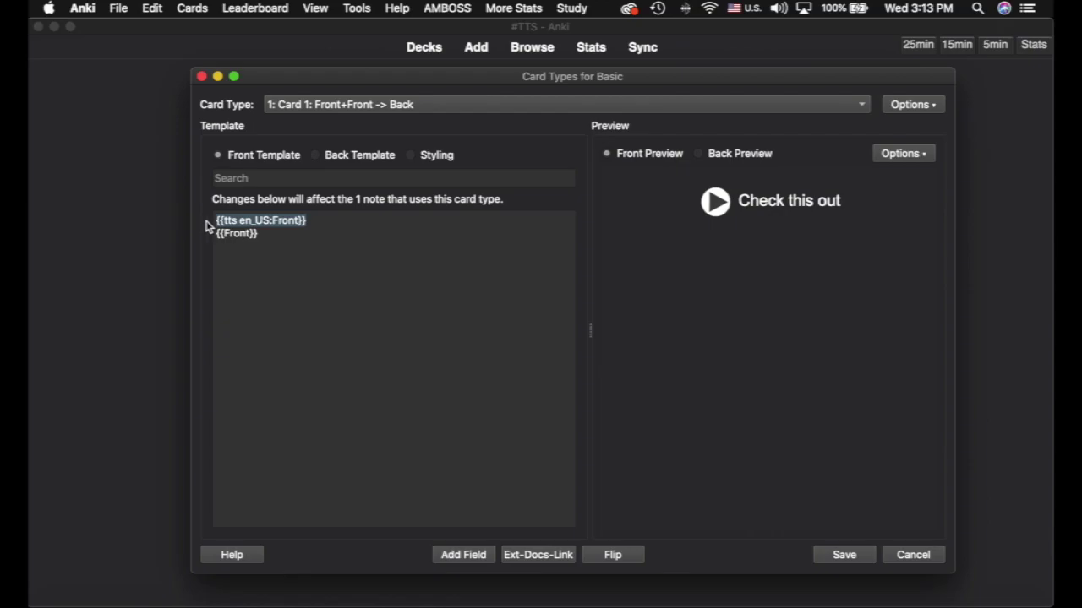
key(BackSpace)
key(super+v)
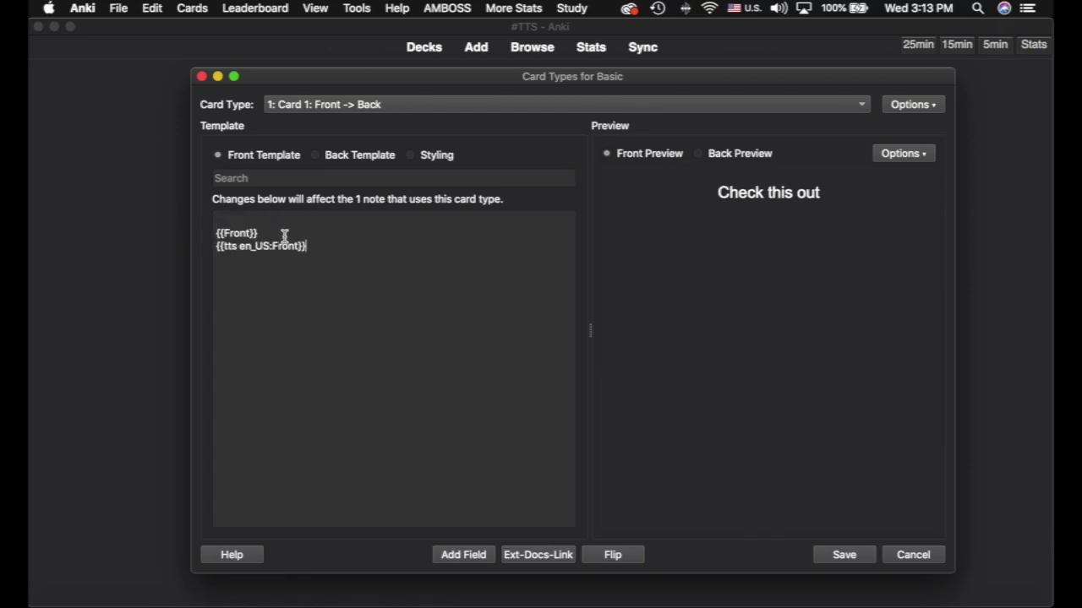
click(285, 237)
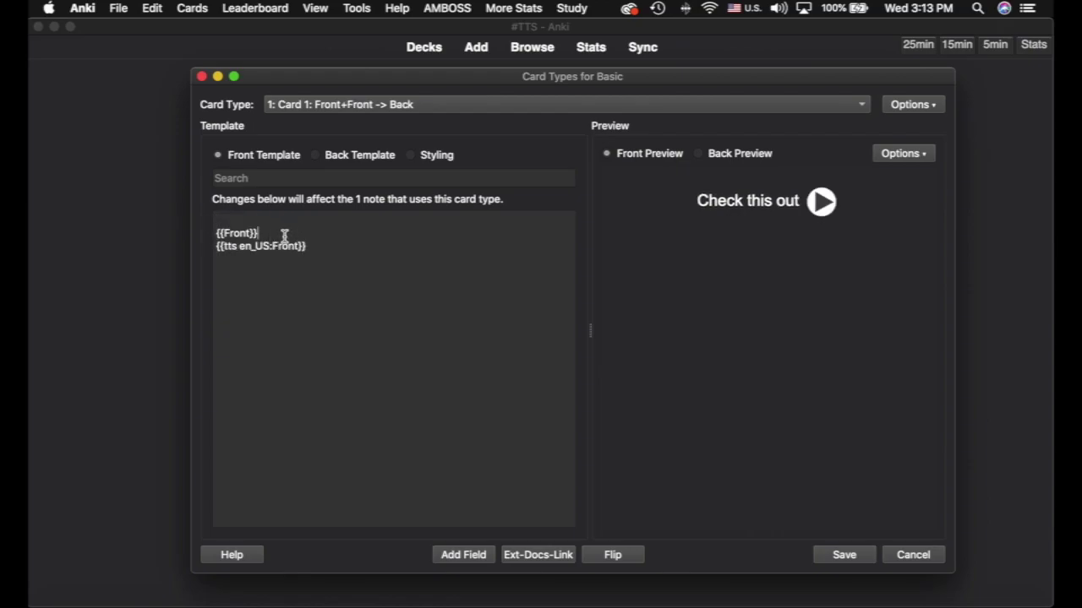
text(<br>)
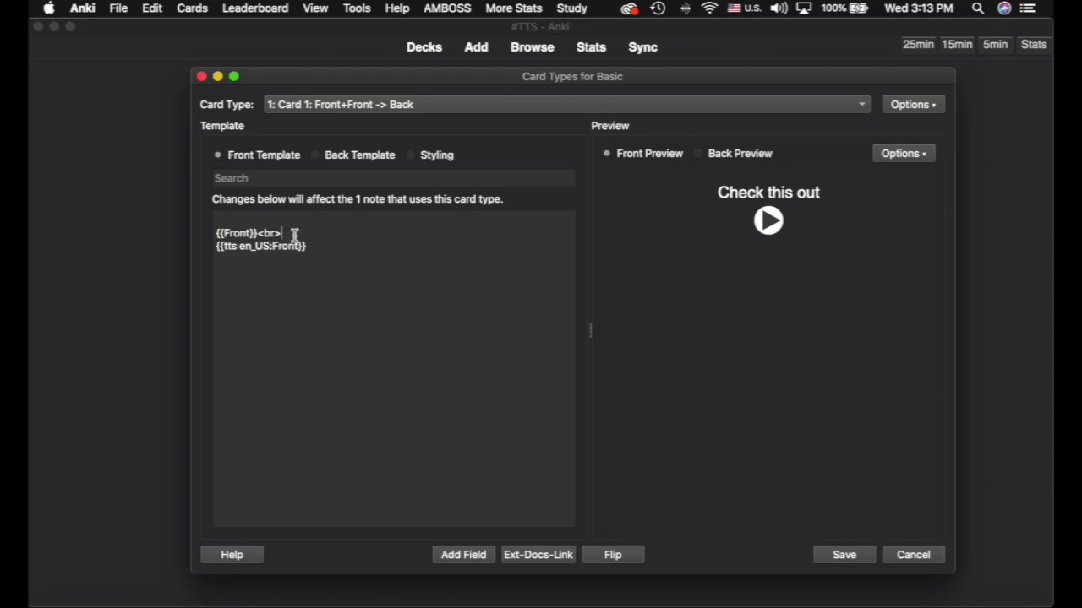
- In the back template, change the Back field to {{tts en_US:Back}} and add {{Back}} on the line below it
click(320, 156)
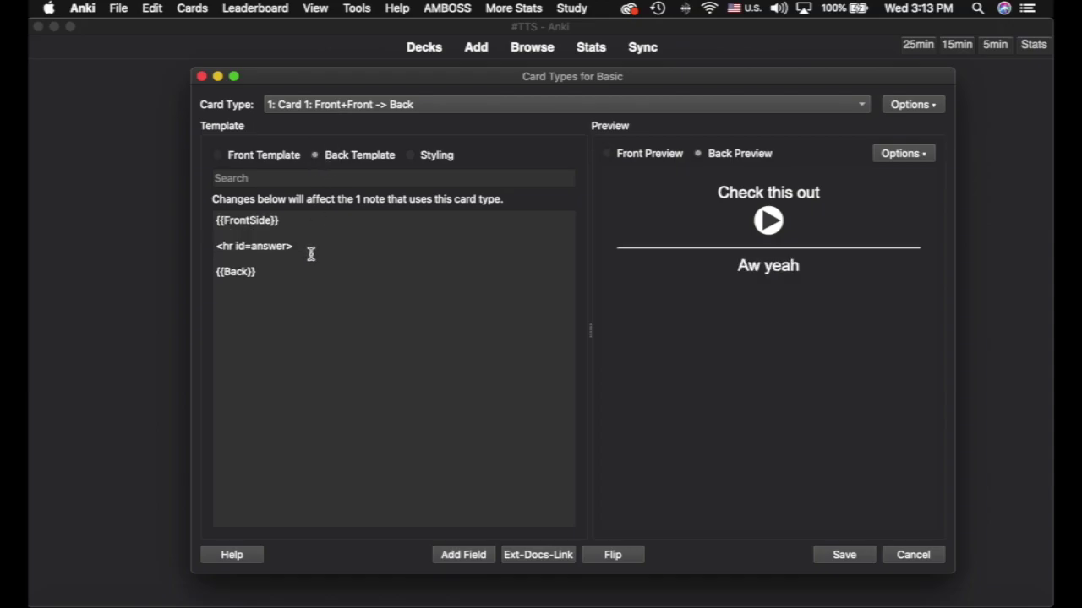
click(225, 272)
text(tts en_)
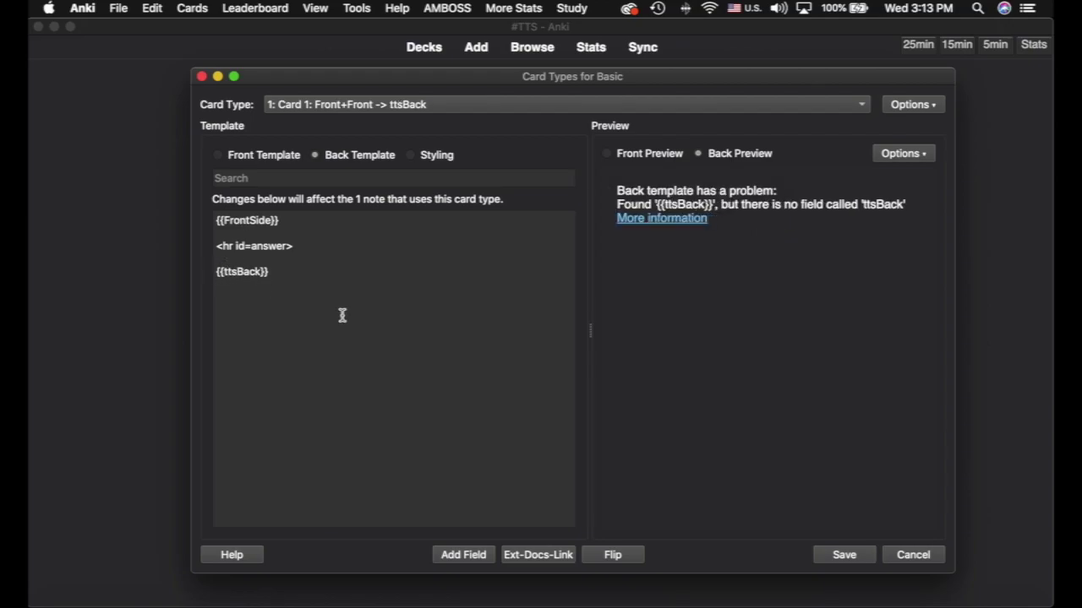
text(US)
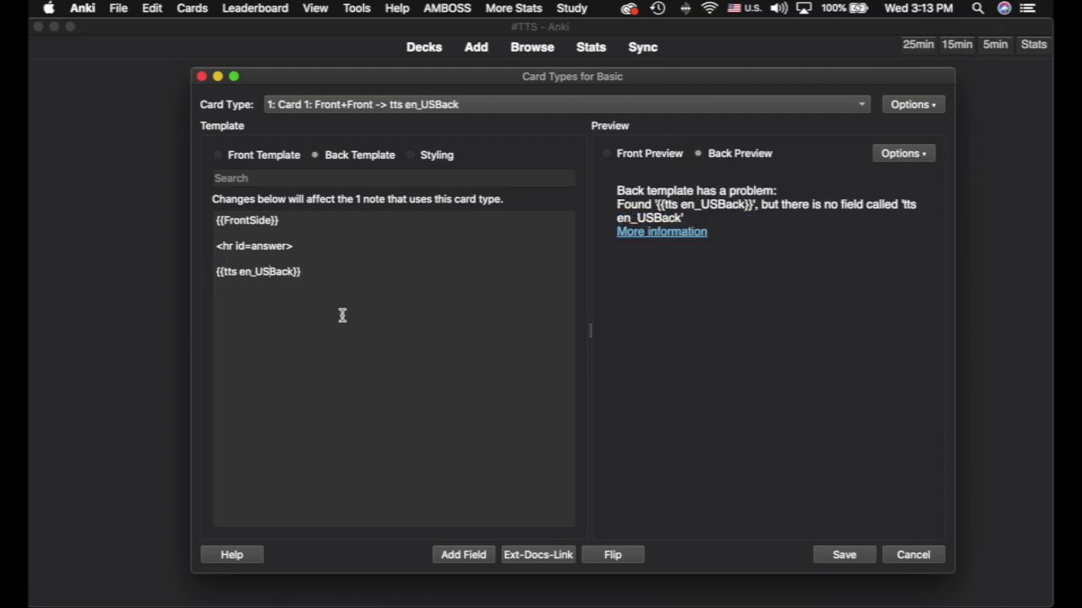
text(:)
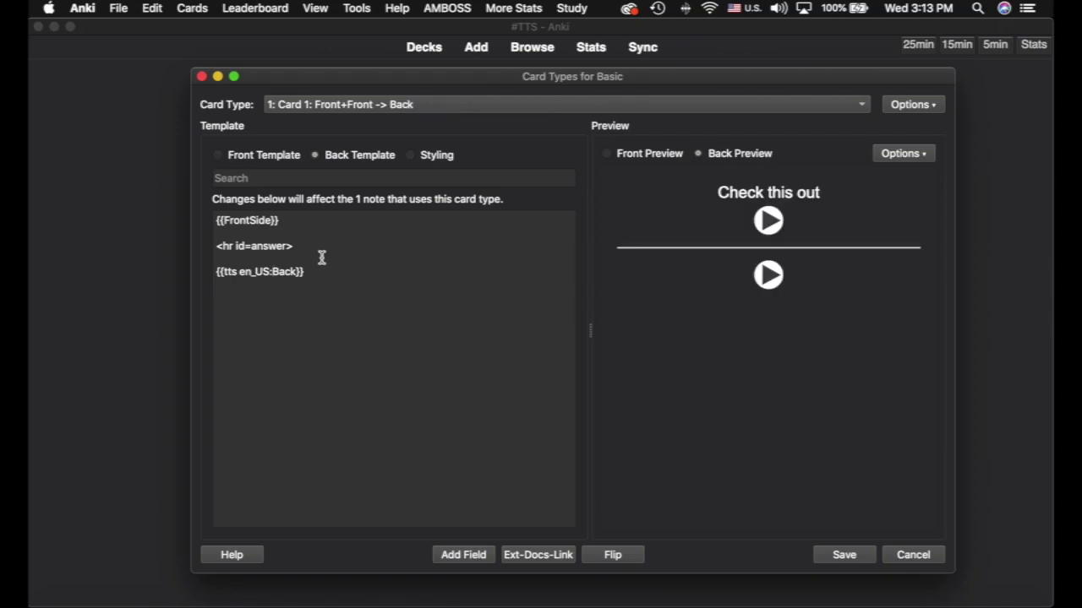
key(Return)
text({{Back}})
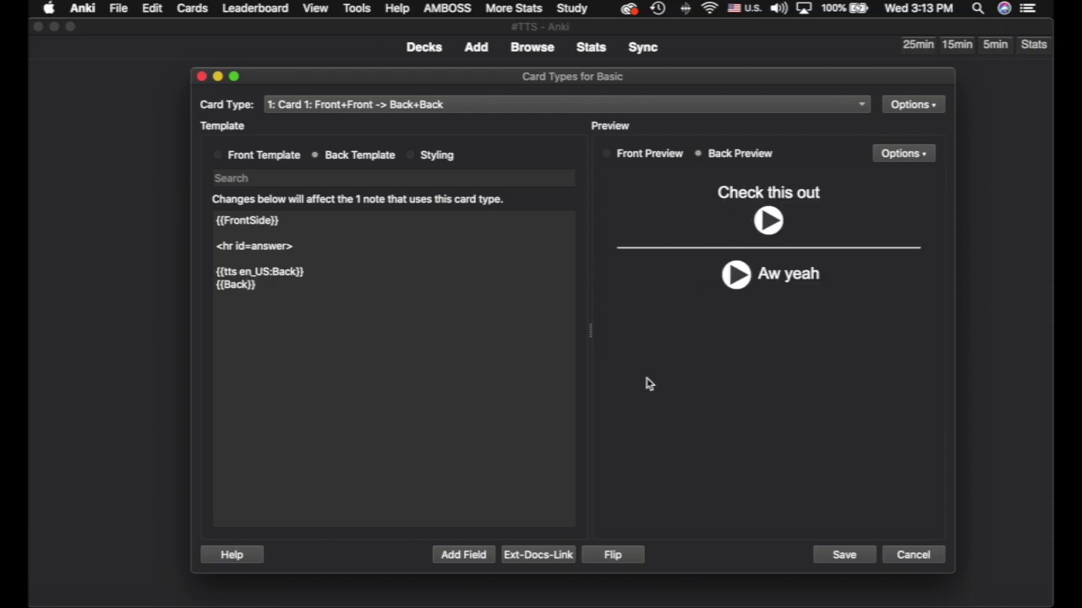
- Save the Basic card templates, close the note editor, and reveal the card's answer in the review
click(869, 558)
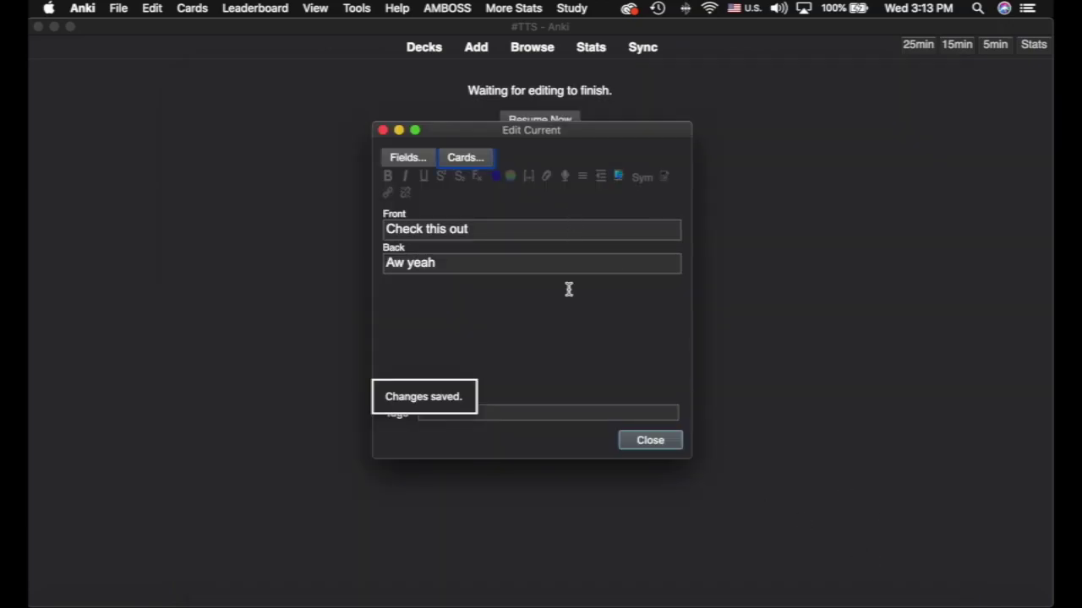
click(625, 440)
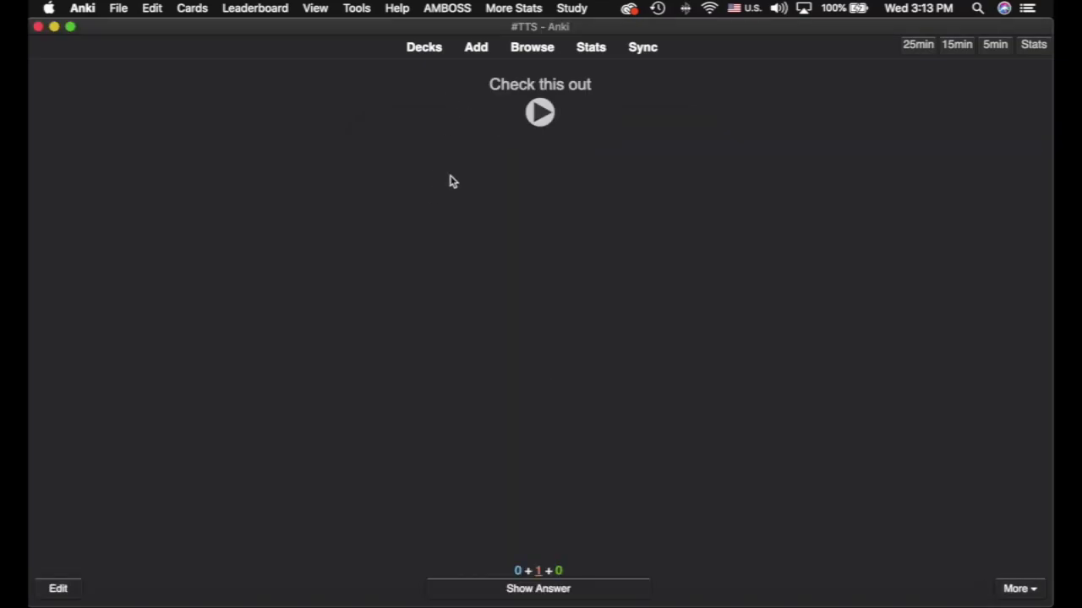
click(578, 596)
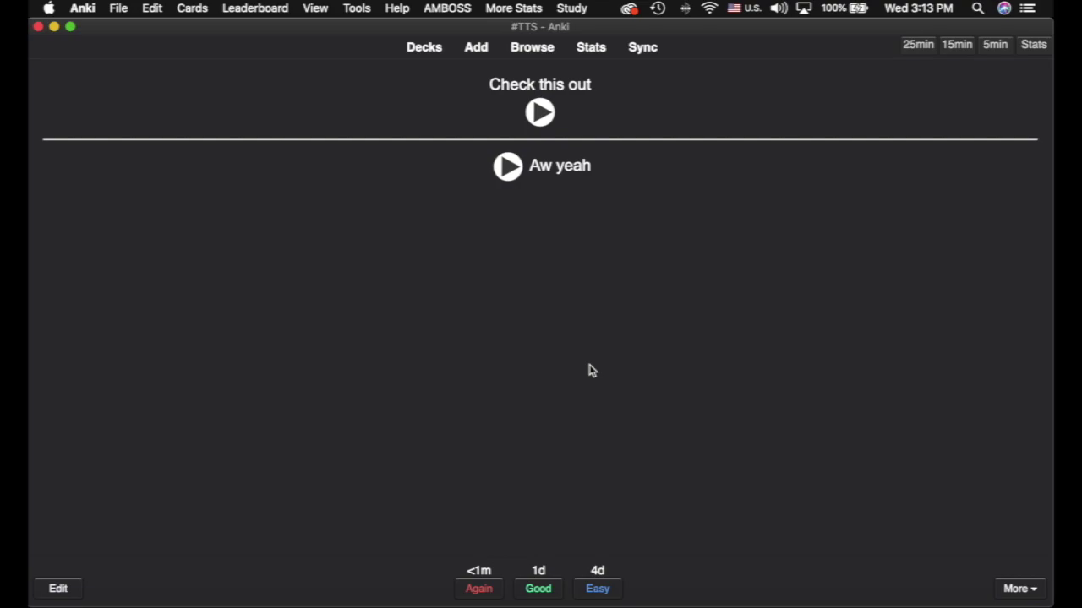
- Study the Cloze deck and open the back template of its current card in the card template editor
click(420, 50)
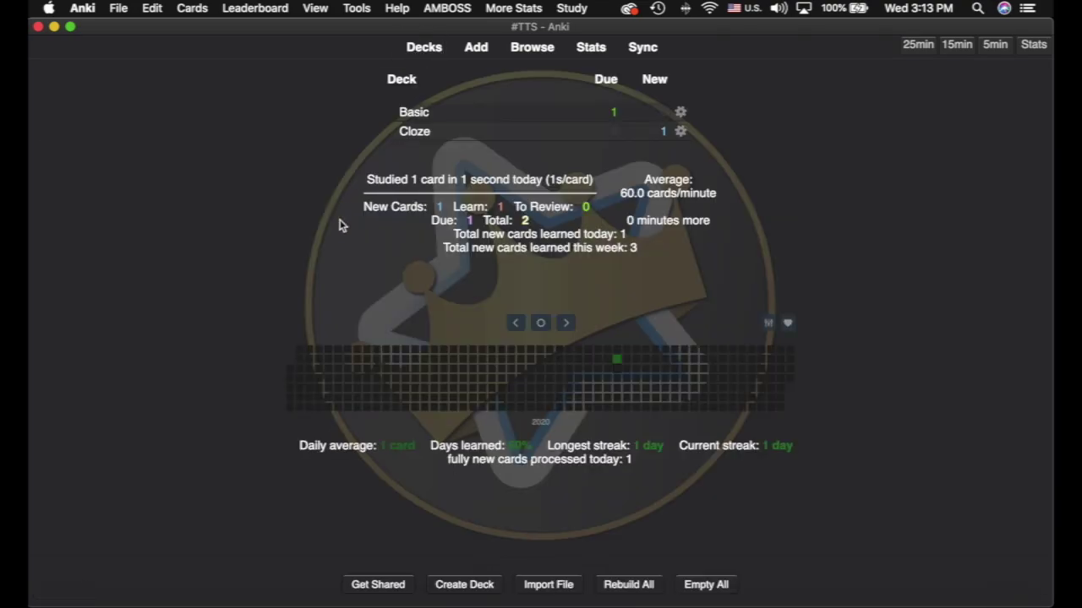
click(415, 131)
click(529, 363)
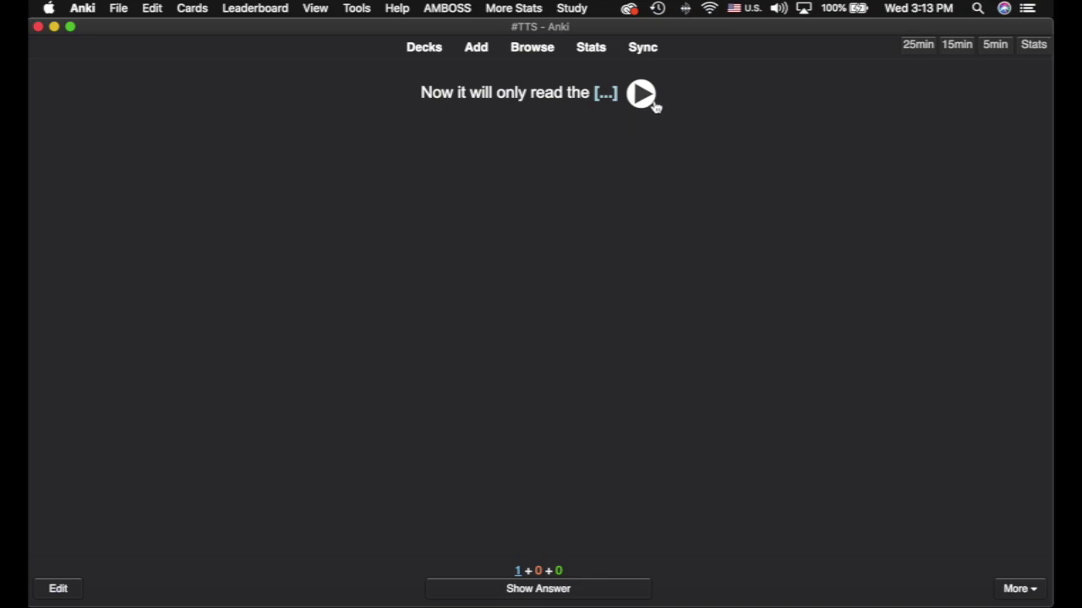
key(e)
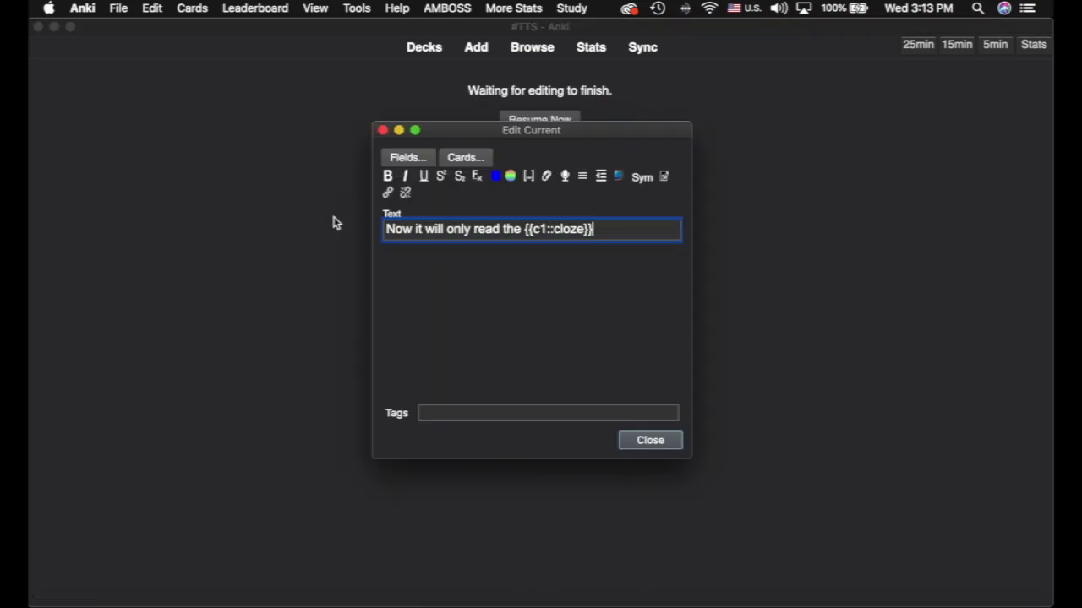
click(466, 158)
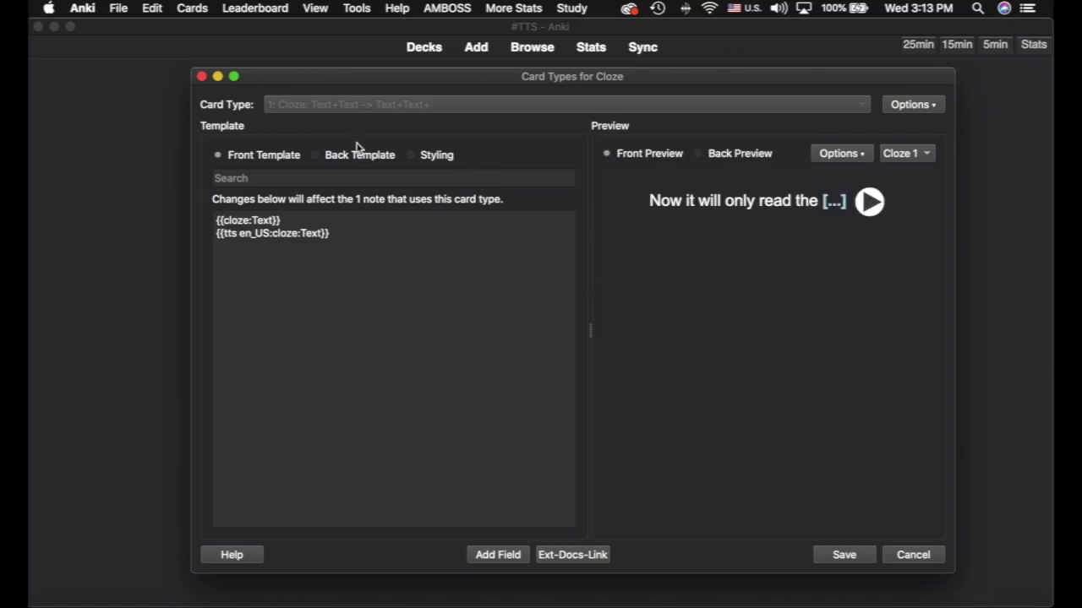
click(332, 158)
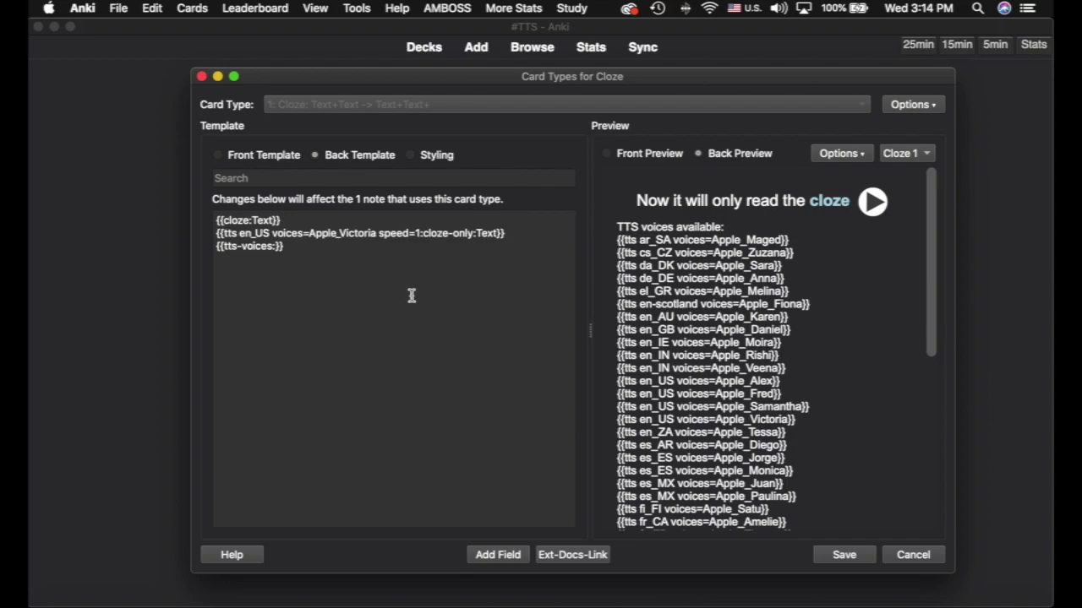
- Change the cloze-only filter to cloze in the Apple_Victoria text-to-speech tag of the back template
click(470, 234)
drag(455, 238, 448, 242)
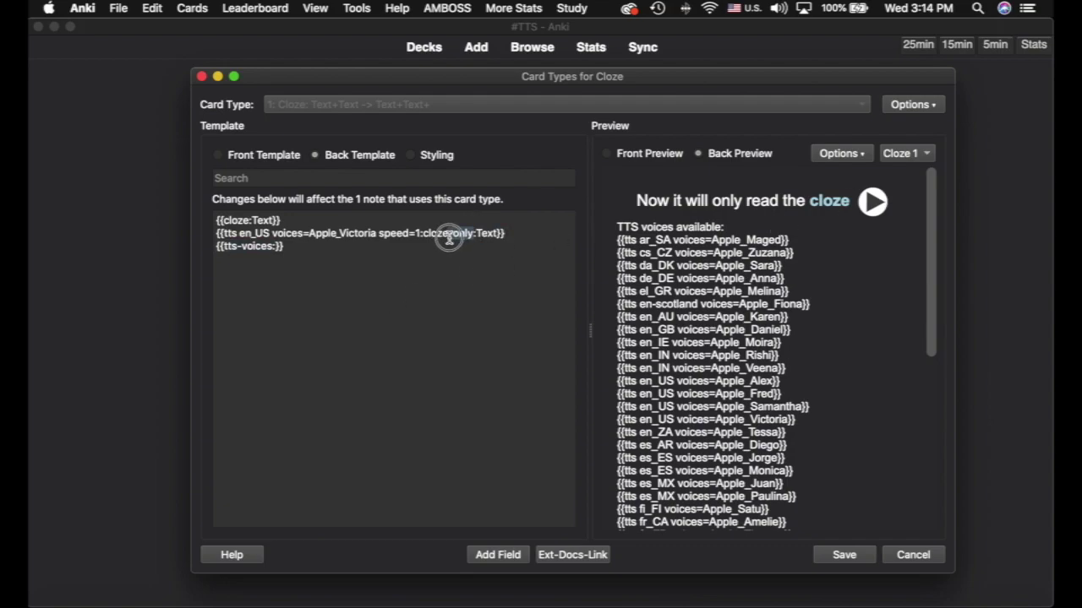
key(BackSpace)
click(420, 232)
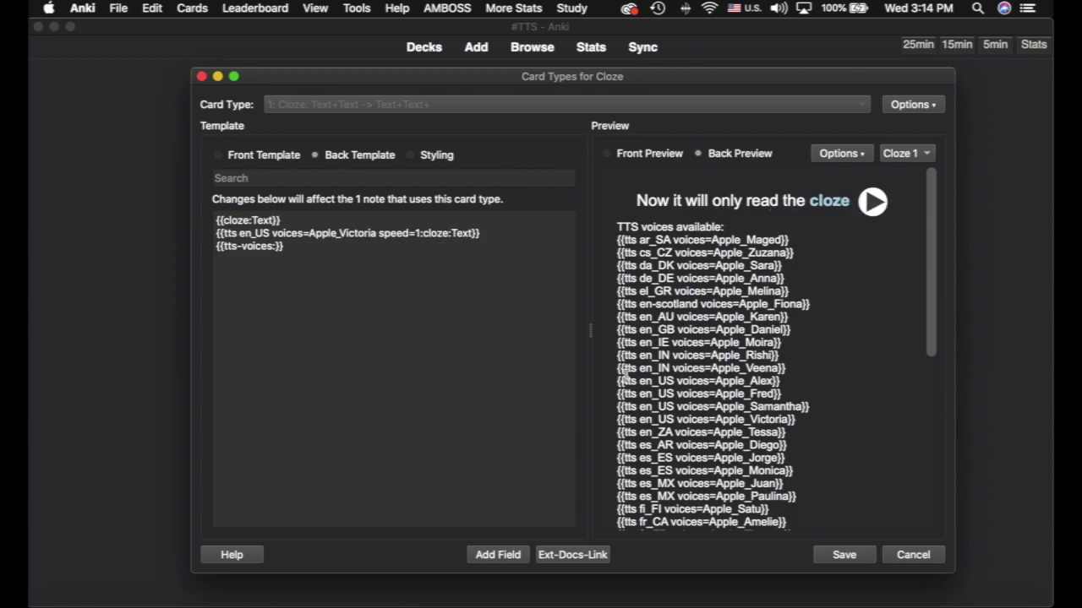
- Save the Cloze card templates, close the note editor, and reveal the cloze card's answer
click(850, 558)
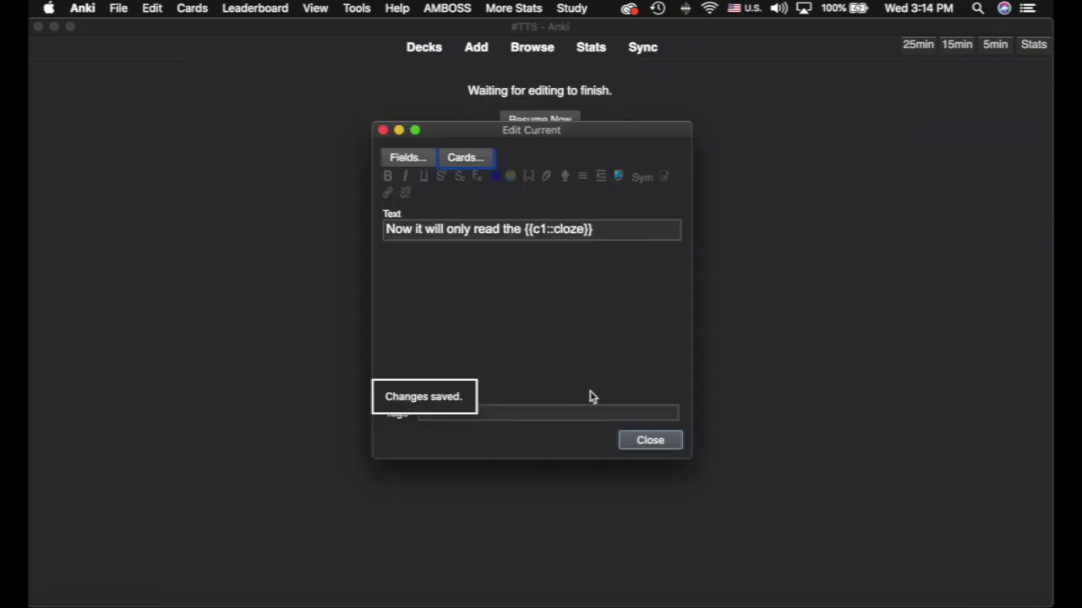
click(650, 440)
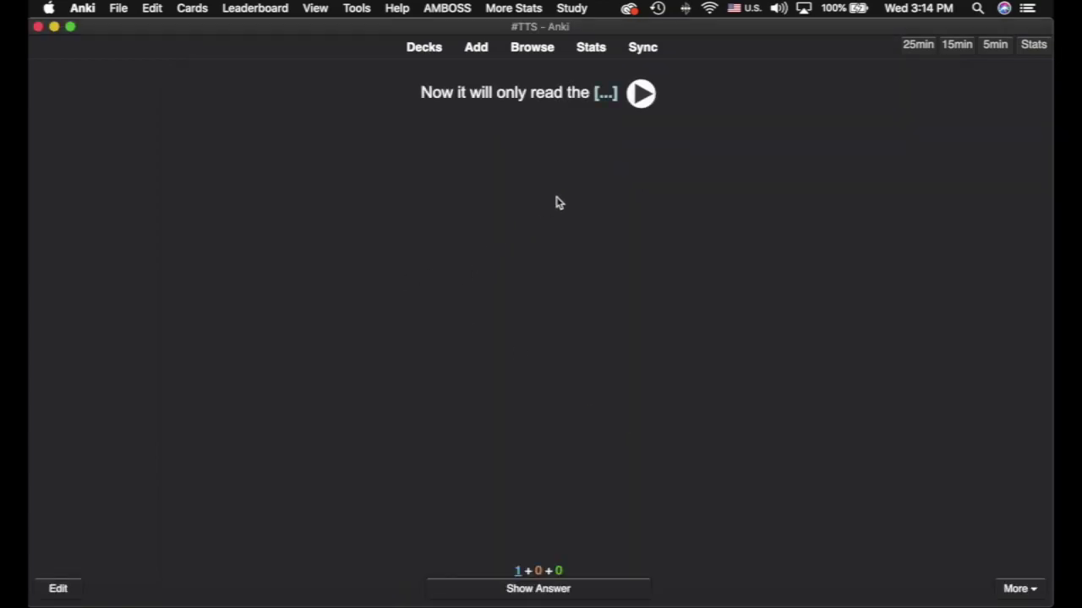
key(space)
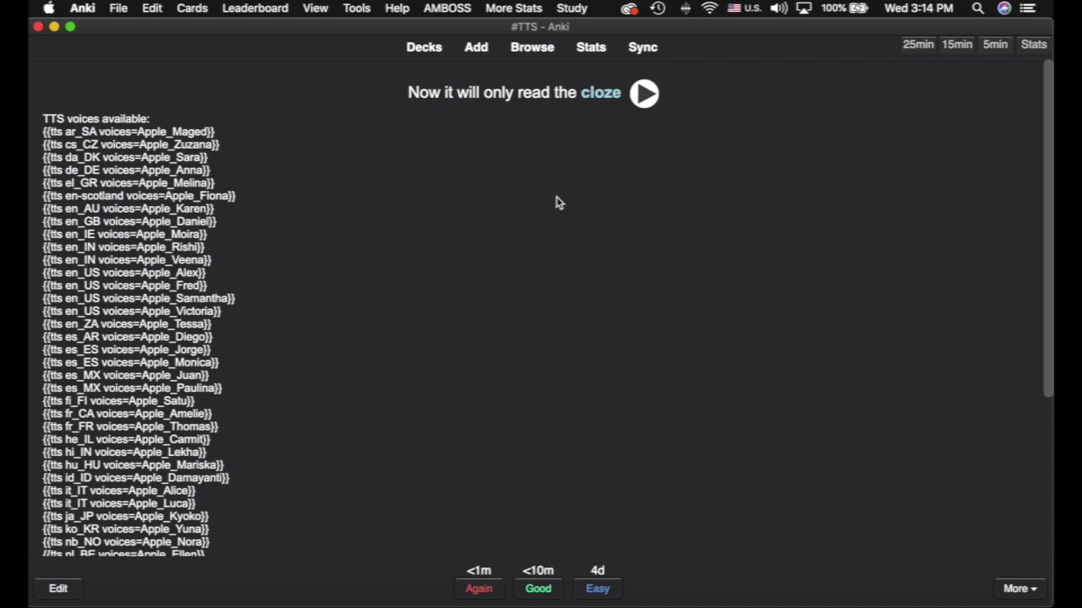
- Open the current cloze card's back template and change the cloze filter to cloze-only in its Apple_Victoria text-to-speech tag
key(e)
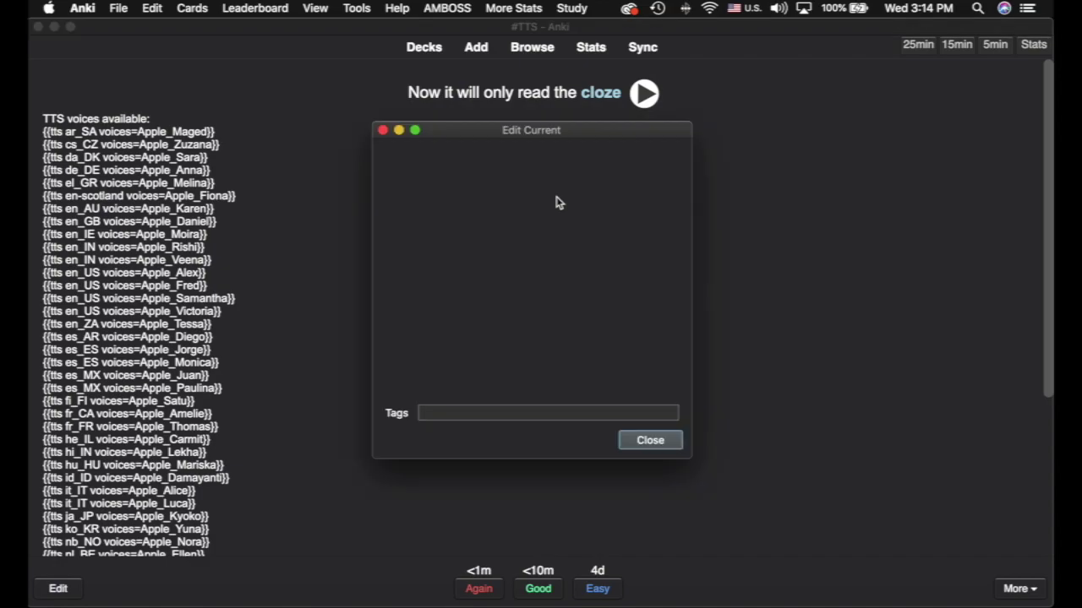
click(457, 161)
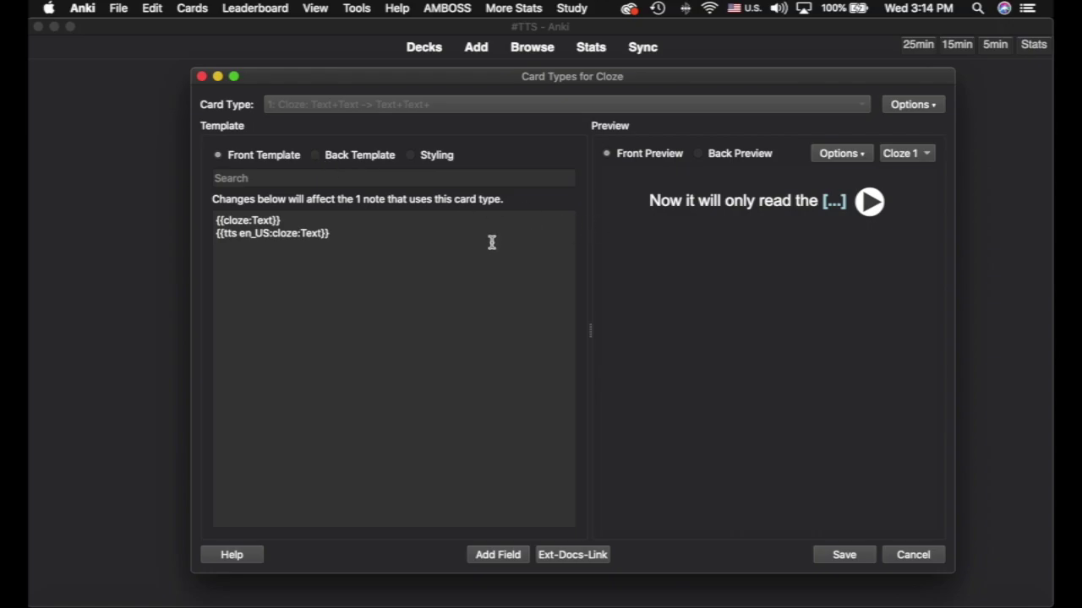
click(343, 160)
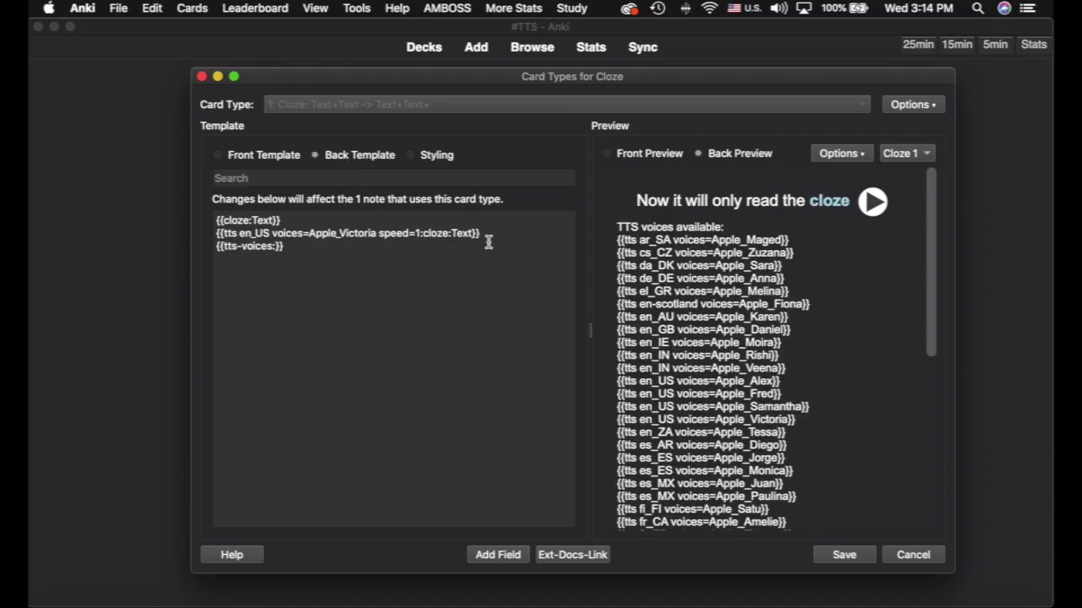
click(448, 234)
text(-only)
- Examine the voices that the {{tts-voices:}} tag lists in the back preview, especially the en_US ones
drag(304, 246, 208, 246)
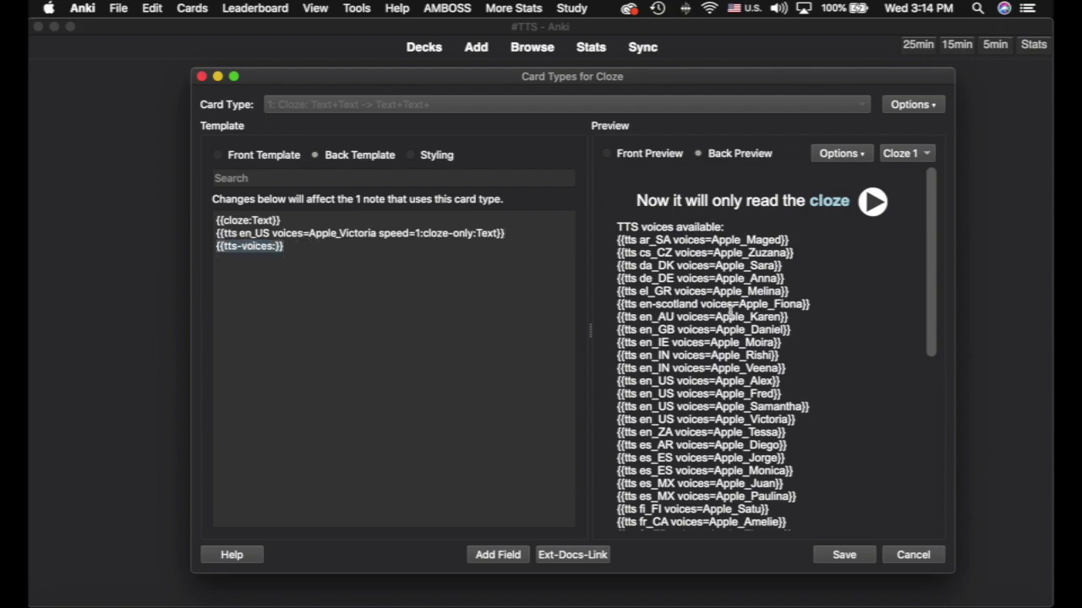
scroll(712, 297, down, 3)
scroll(712, 297, down, 10)
scroll(703, 386, up, 15)
scroll(679, 245, down, 5)
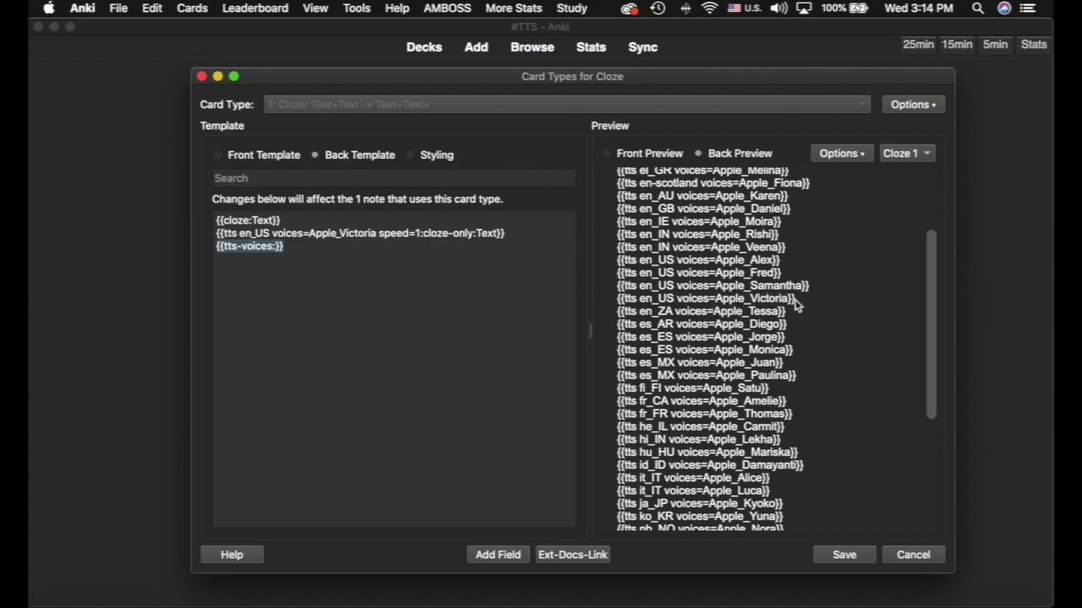
drag(782, 298, 629, 255)
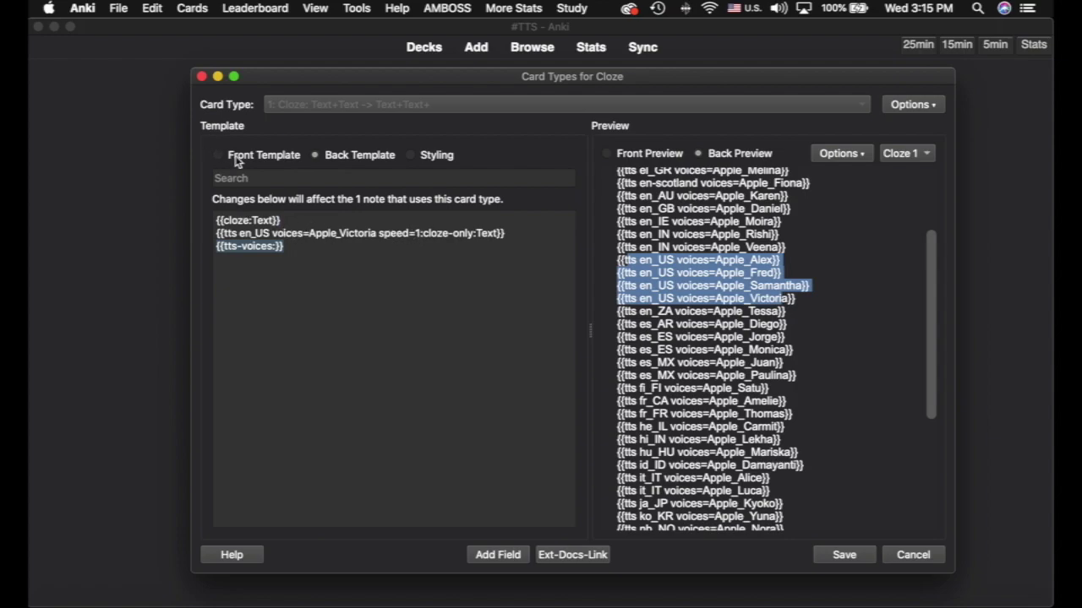
- Set the speed to 3 in the back template's Apple_Victoria tag and check the front template's text-to-speech tag
click(418, 233)
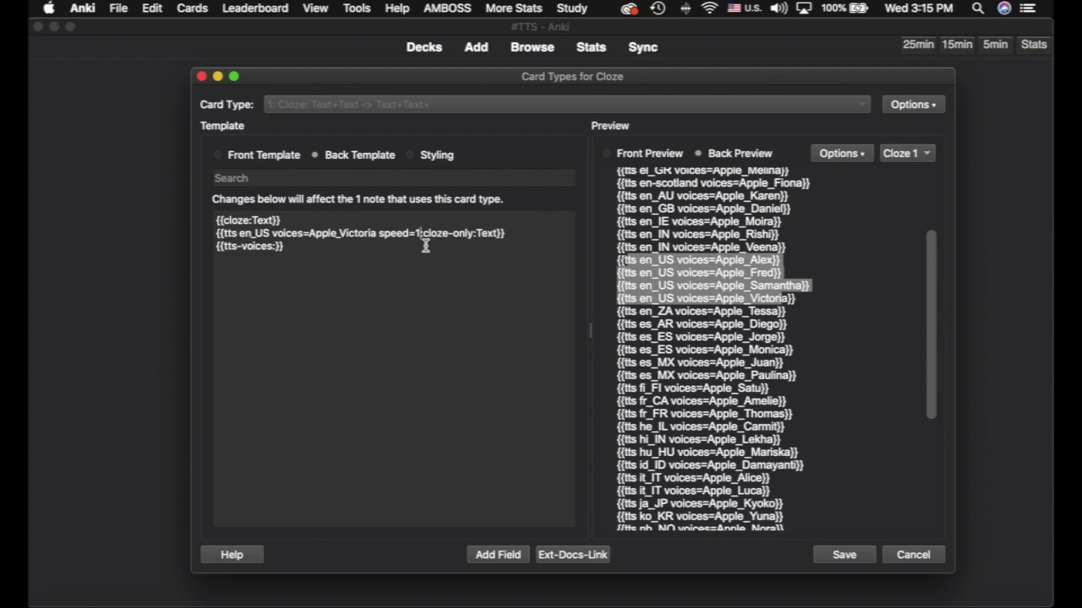
key(BackSpace)
text(3)
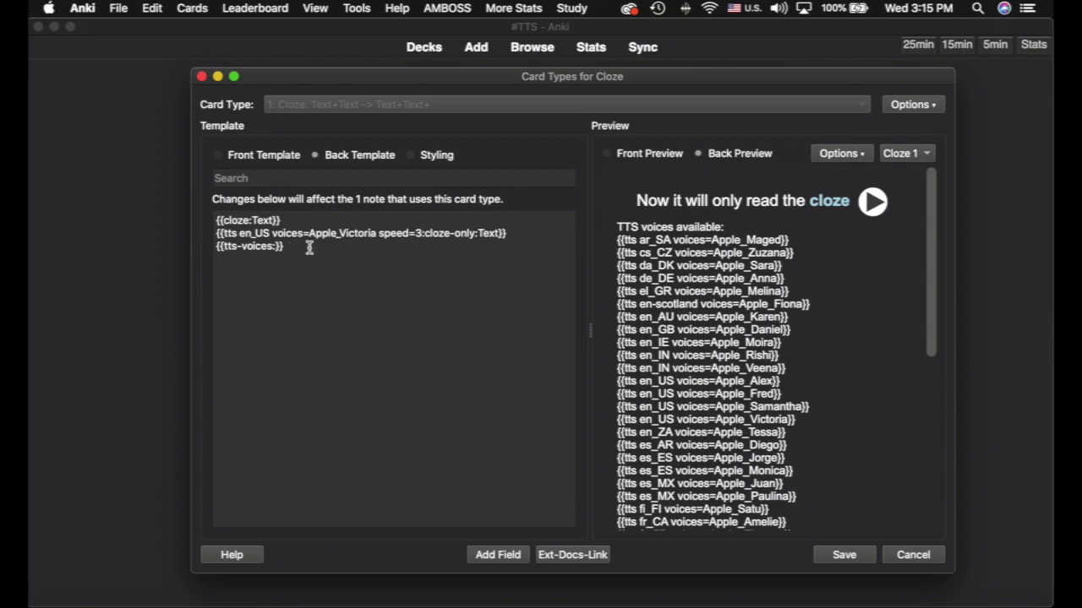
drag(274, 234, 372, 234)
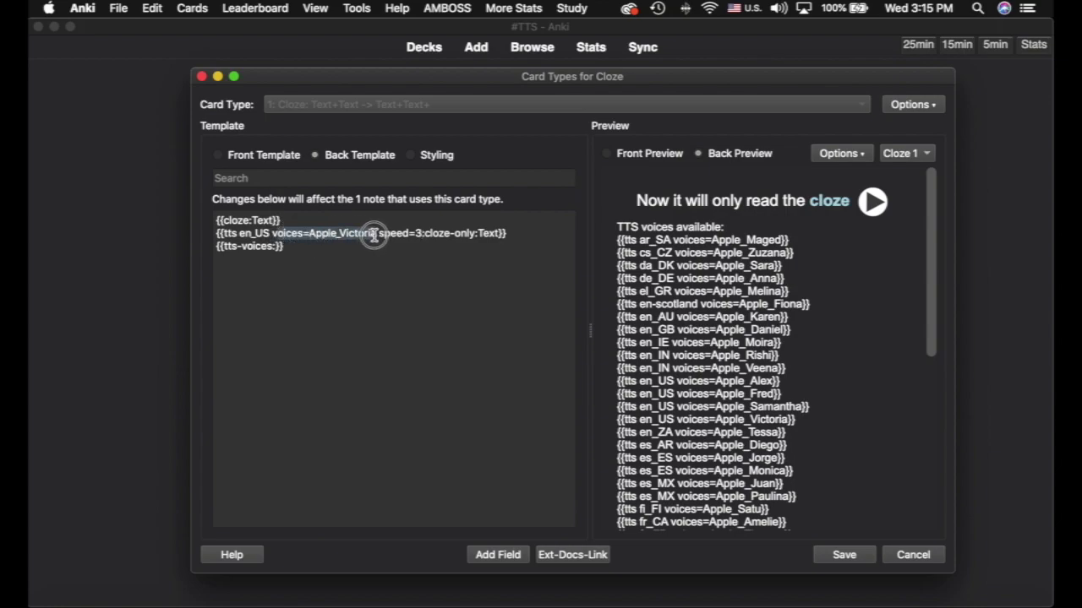
click(294, 246)
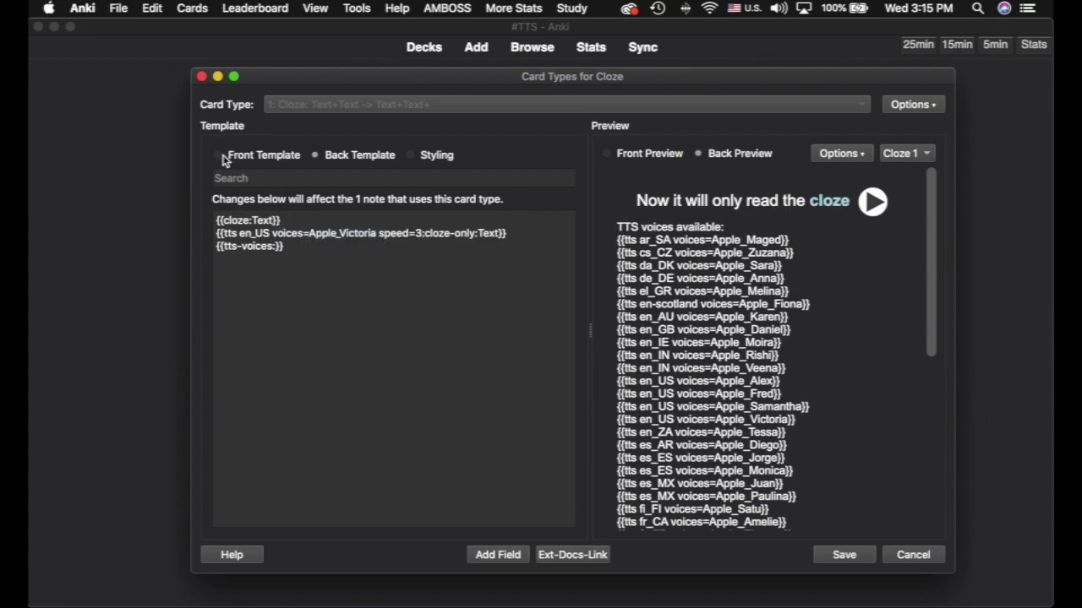
click(217, 156)
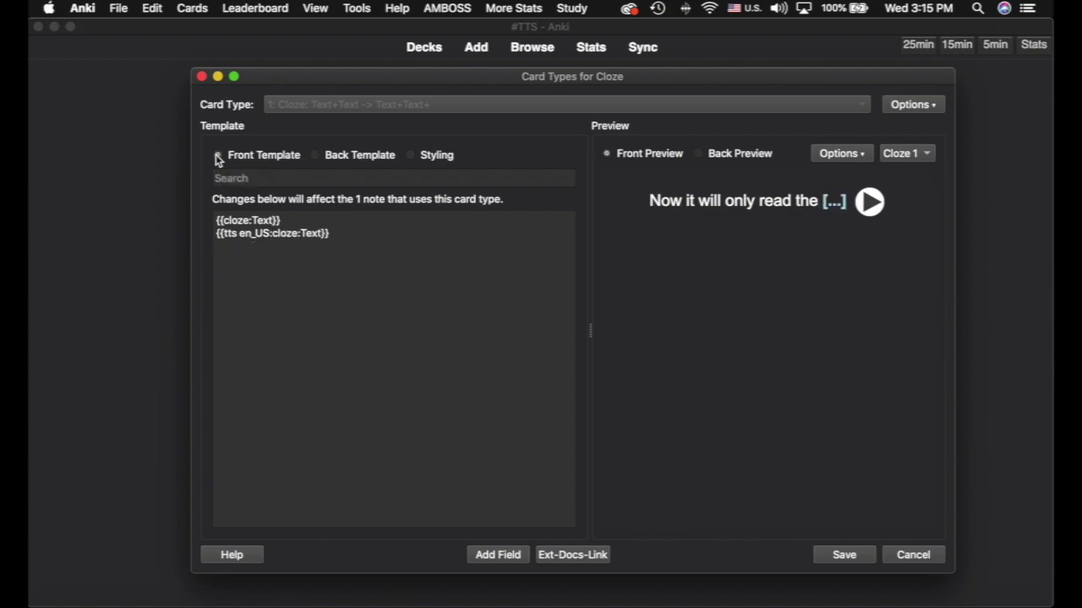
click(315, 157)
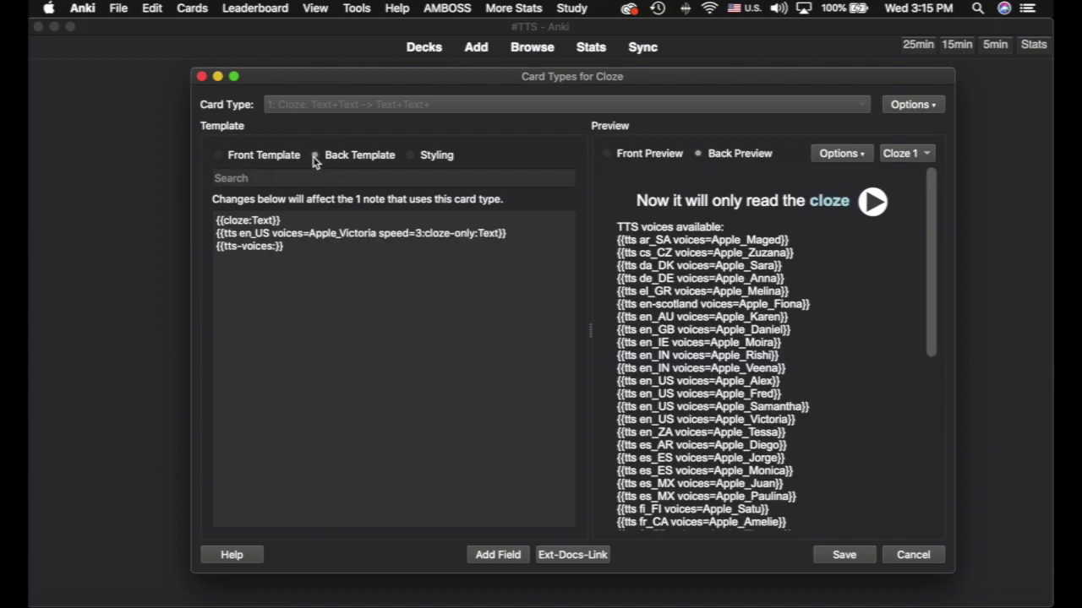
- Set the speed to .5 in the Apple_Victoria text-to-speech tag of the Cloze back template
click(420, 233)
key(BackSpace)
text(.5)
- Switch to Chrome and look through the Anki Controllers and Computer Supplies list on The AnKing's Amazon page
key(ctrl+Left)
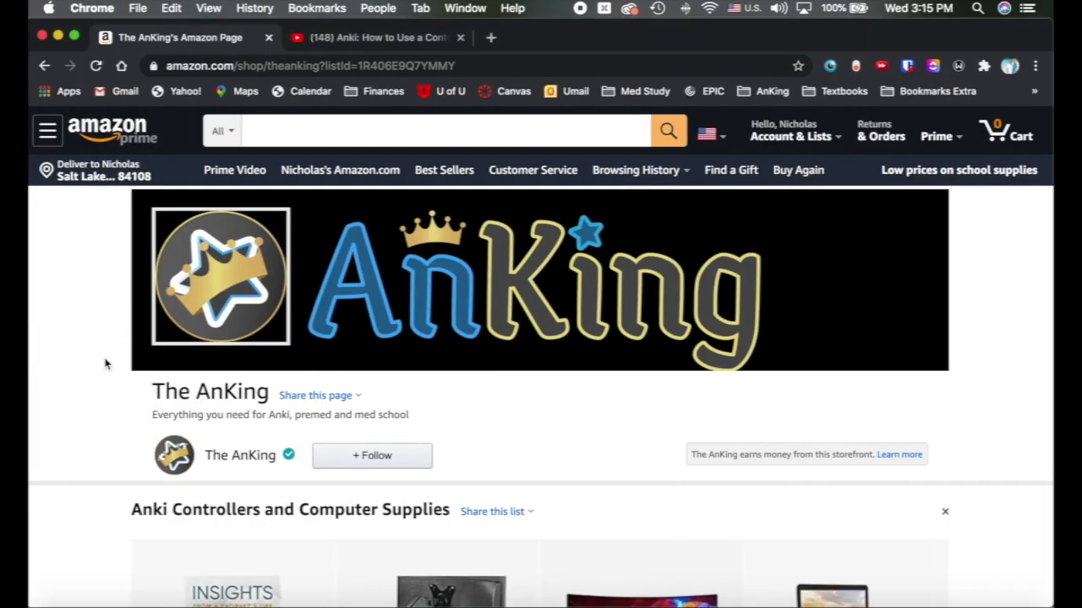
scroll(106, 364, down, 3)
scroll(228, 334, down, 3)
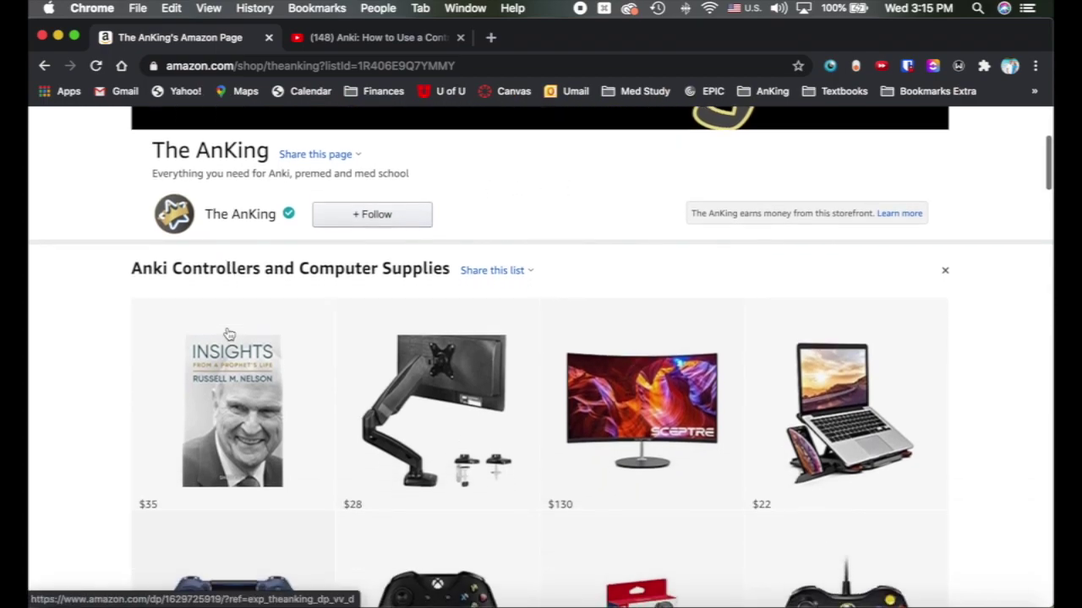
scroll(228, 334, down, 4)
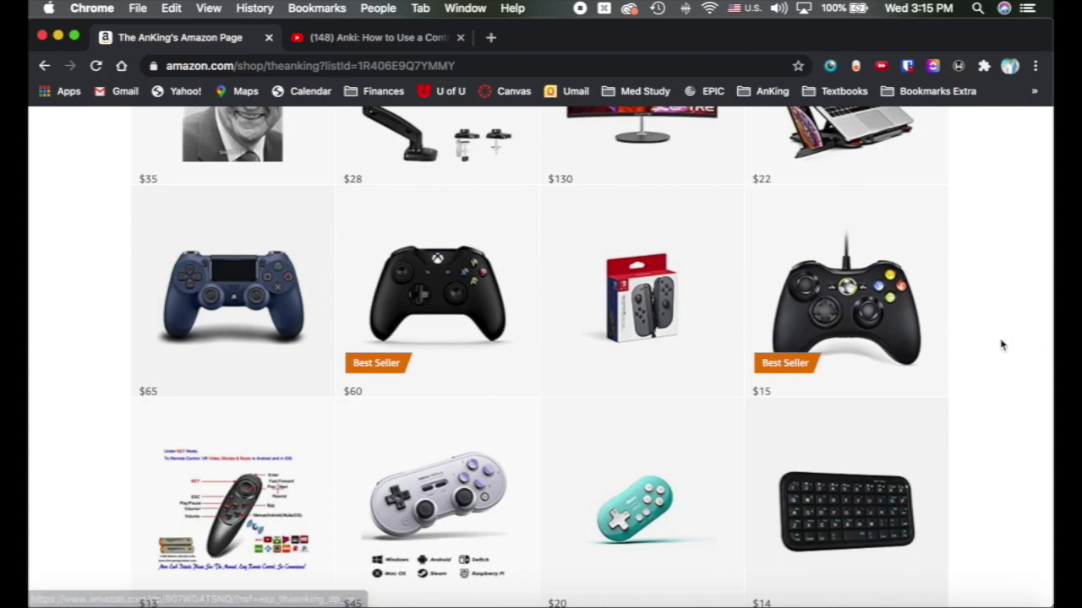
scroll(989, 349, down, 3)
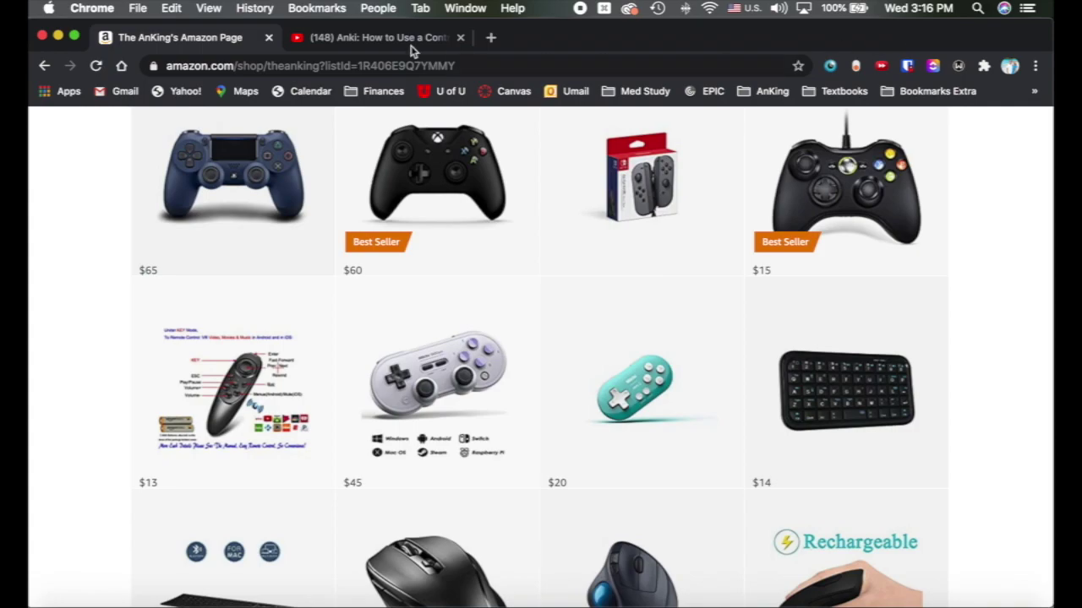
- View the YouTube video page about using a controller for Anki, return to the Amazon page, and switch back to Anki
click(384, 42)
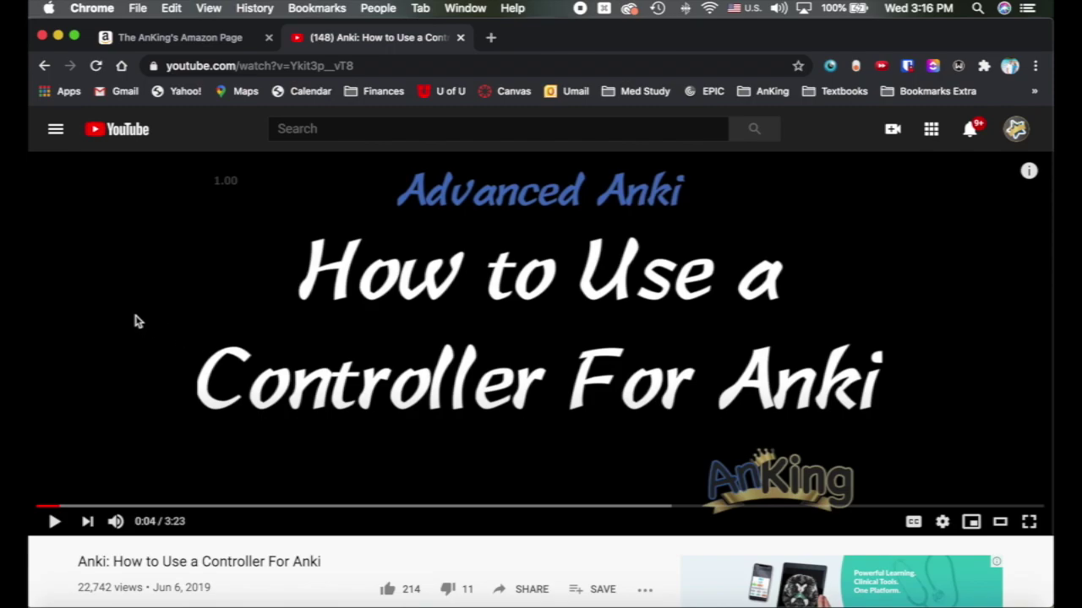
click(213, 39)
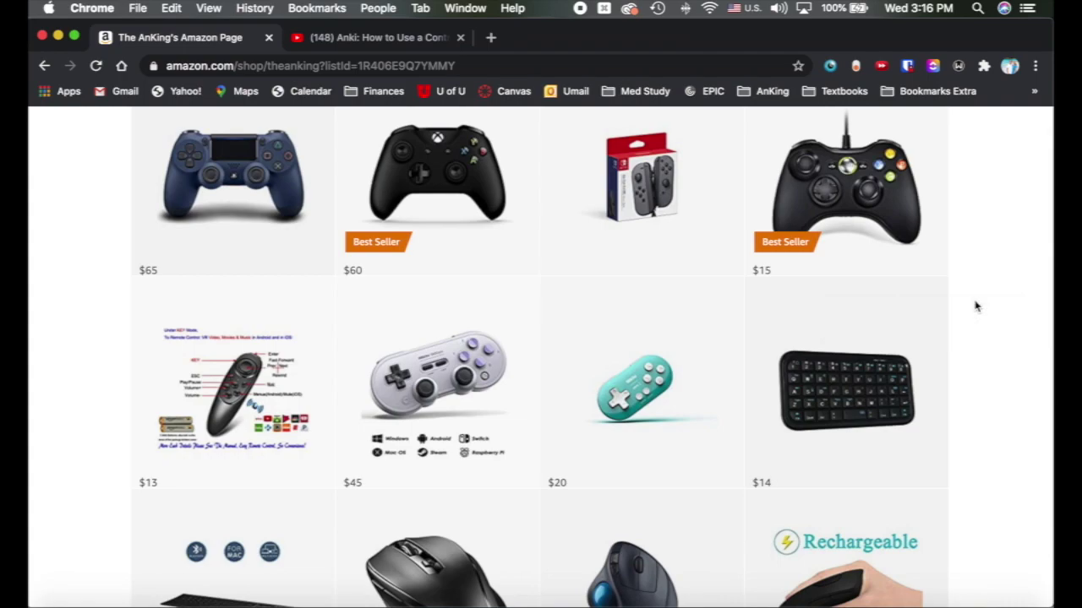
key(super+Tab)
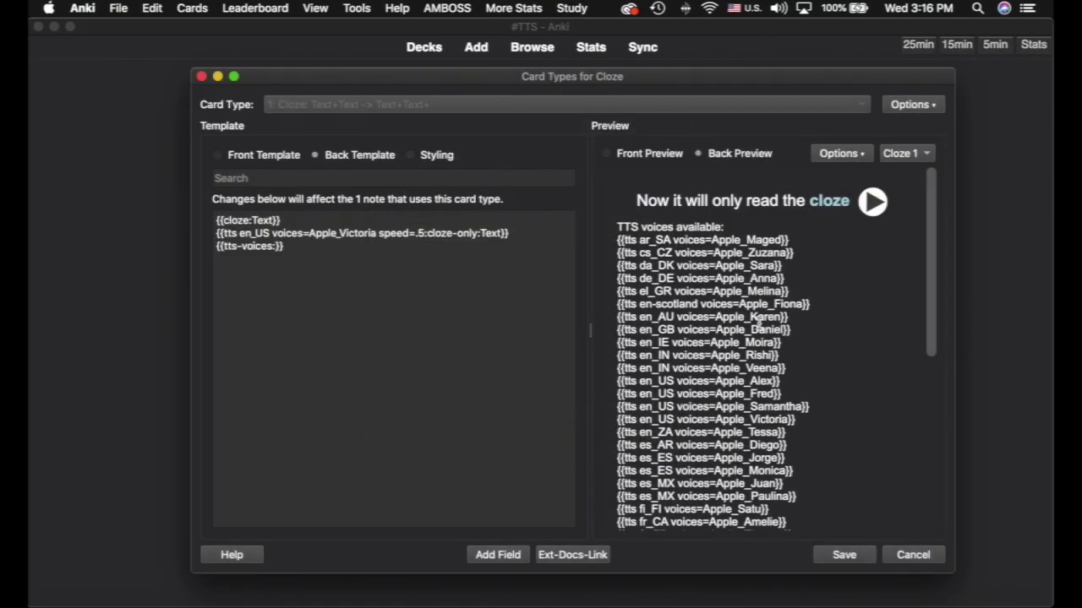